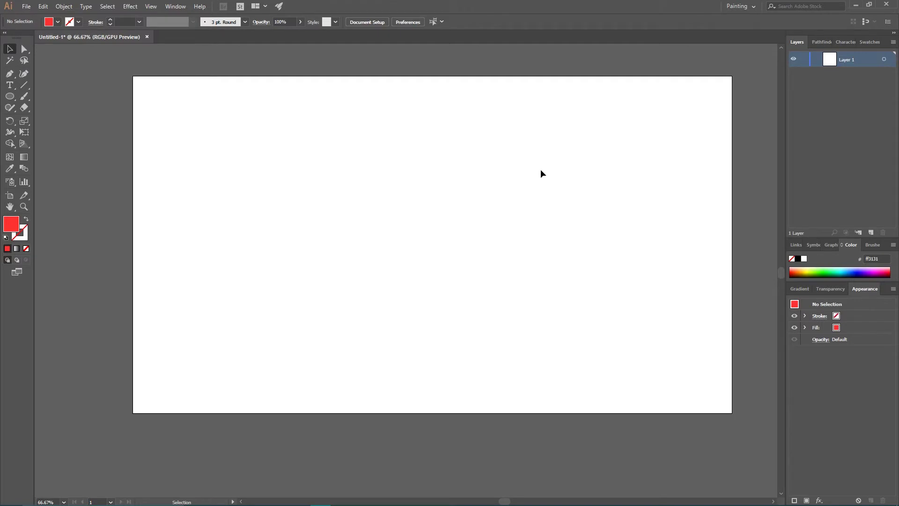
Step: Turn on the document grid across the blank artboard with Ctrl+"
key("ctrl+apostrophe")
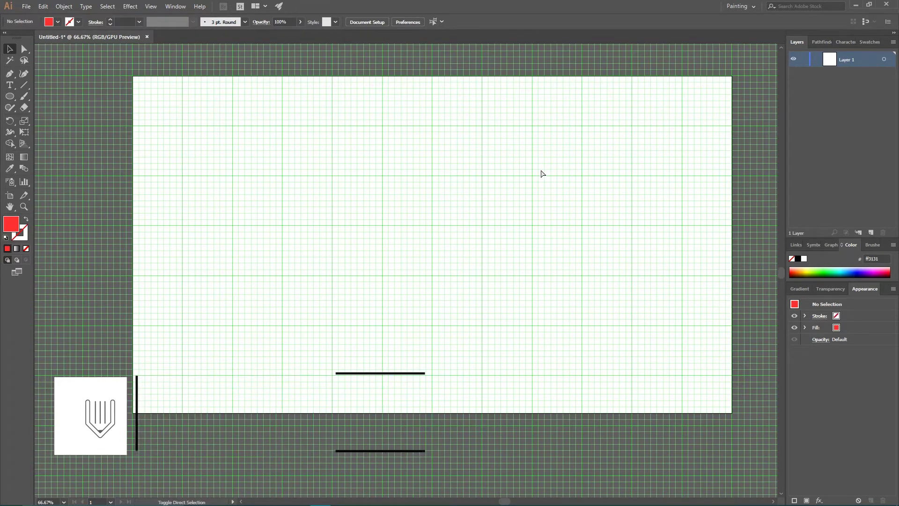
Step: Enable Snap to Grid from the View menu so new shapes align to the grid
key("ctrl+shift+apostrophe")
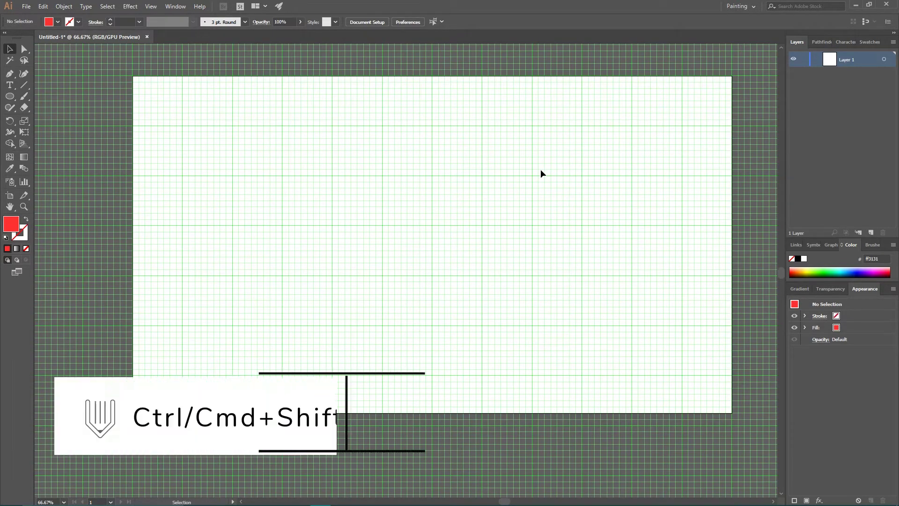
left_click(151, 6)
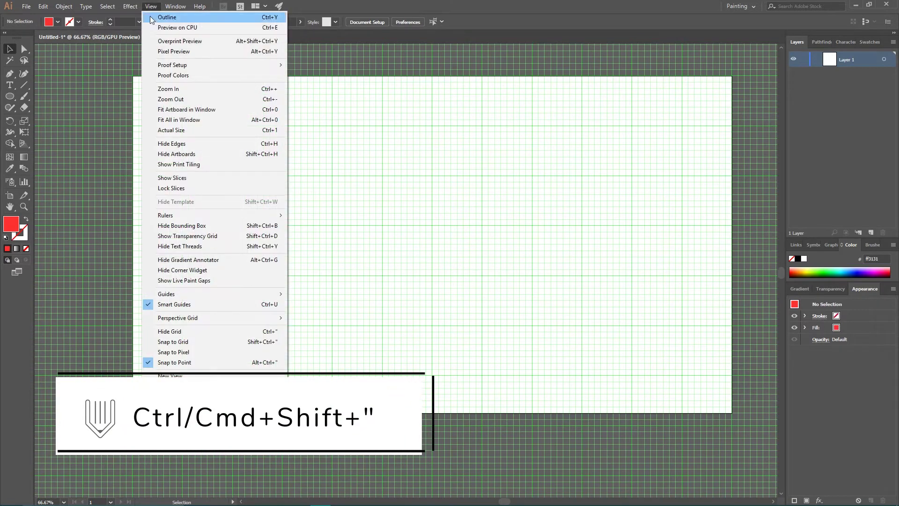
left_click(176, 342)
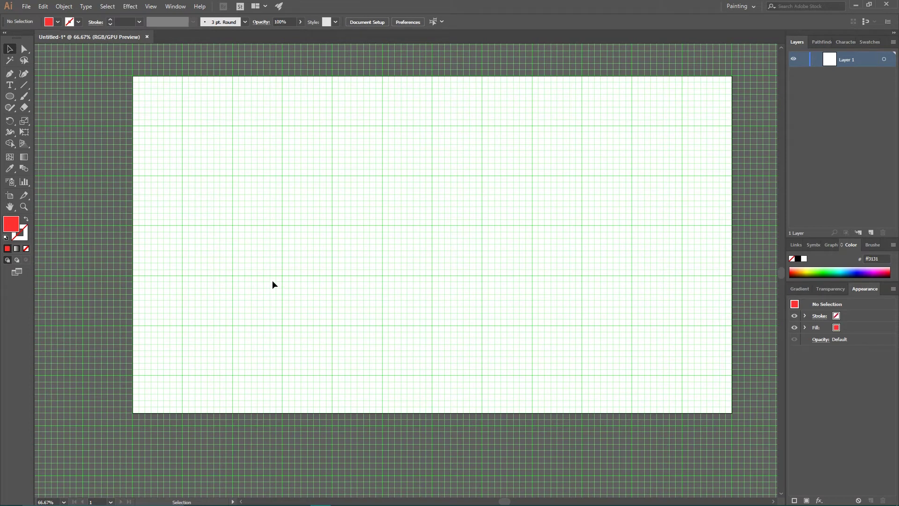
left_click(9, 98)
Step: Create a 320 × 320 px circle on the artboard with the Ellipse tool
left_click(70, 115)
left_click(377, 203)
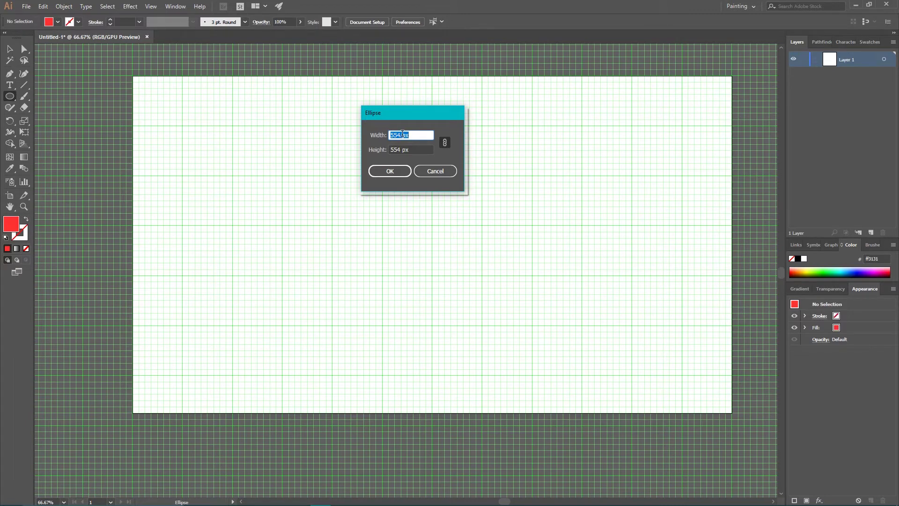
left_click_drag(402, 134, 380, 132)
type("320")
left_click(389, 171)
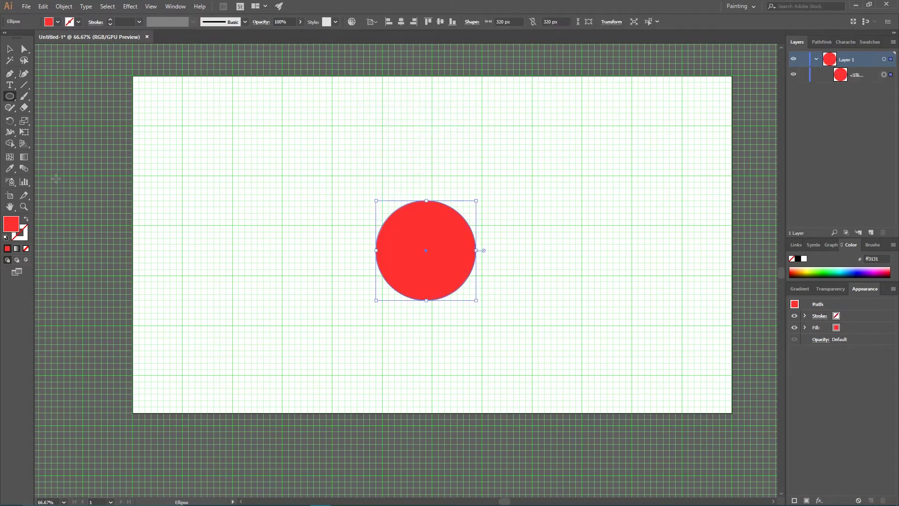
Step: Give the circle no fill and a dark #2b2b2b outline
left_click(26, 219)
left_click(24, 237)
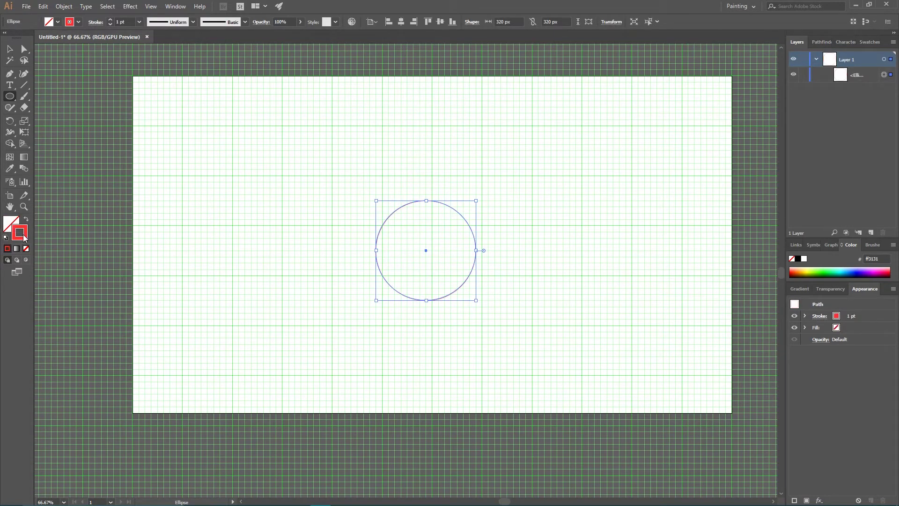
double_click(24, 237)
left_click(549, 227)
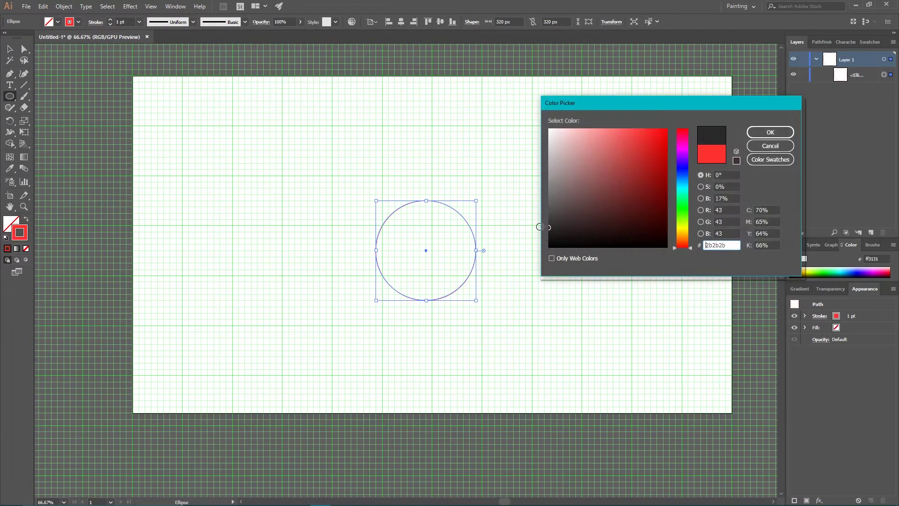
left_click(768, 133)
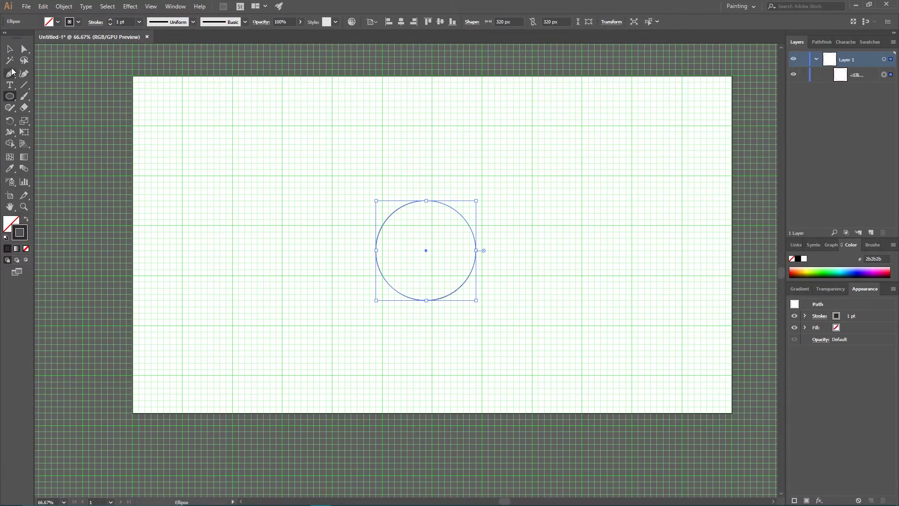
left_click(9, 50)
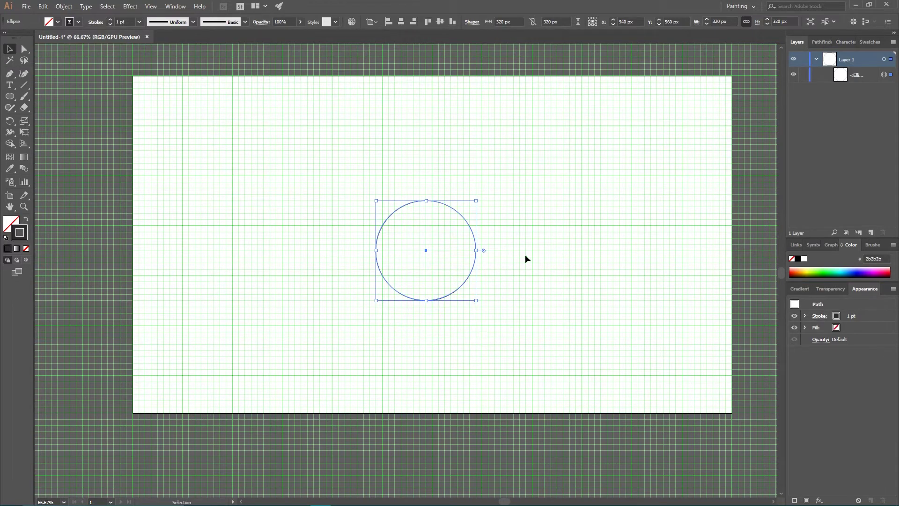
Step: Apply 3D Extrude & Bevel with rotation X 0°, Y 45°, Z 0°
left_click(130, 6)
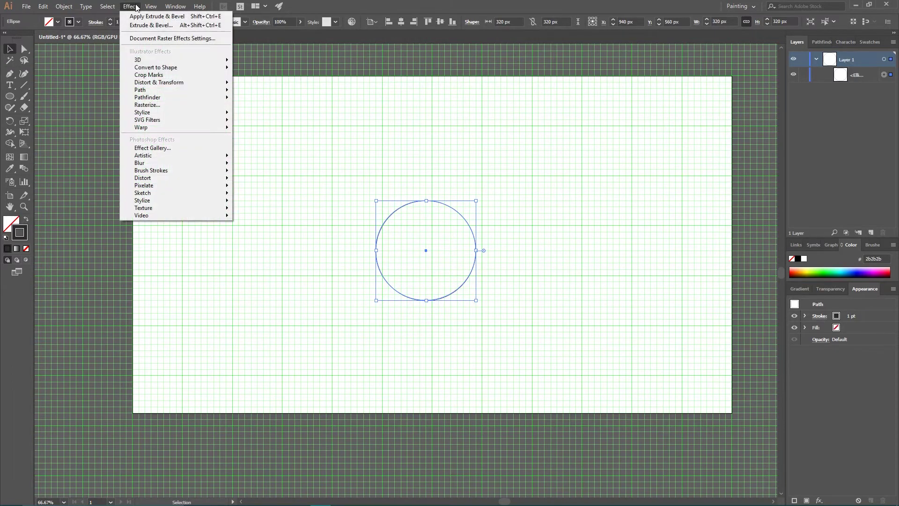
mouse_move(145, 60)
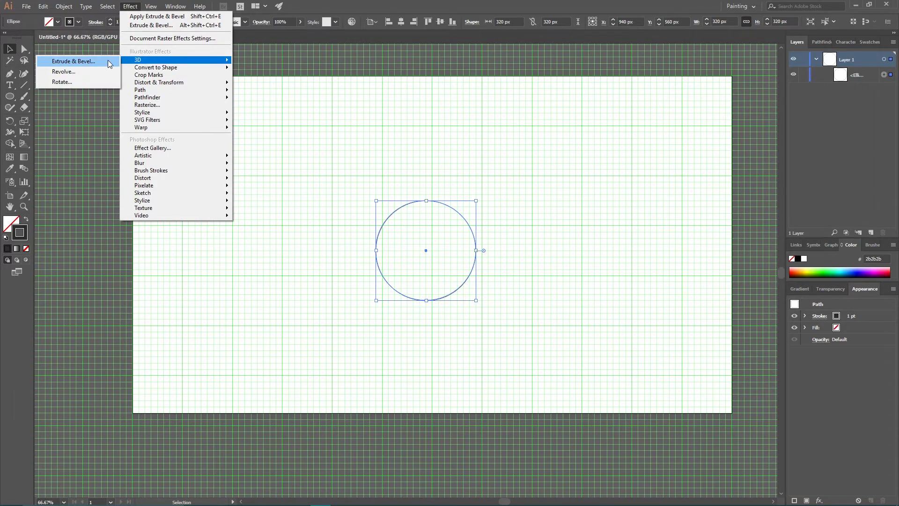
left_click(108, 62)
left_click_drag(537, 96, 617, 55)
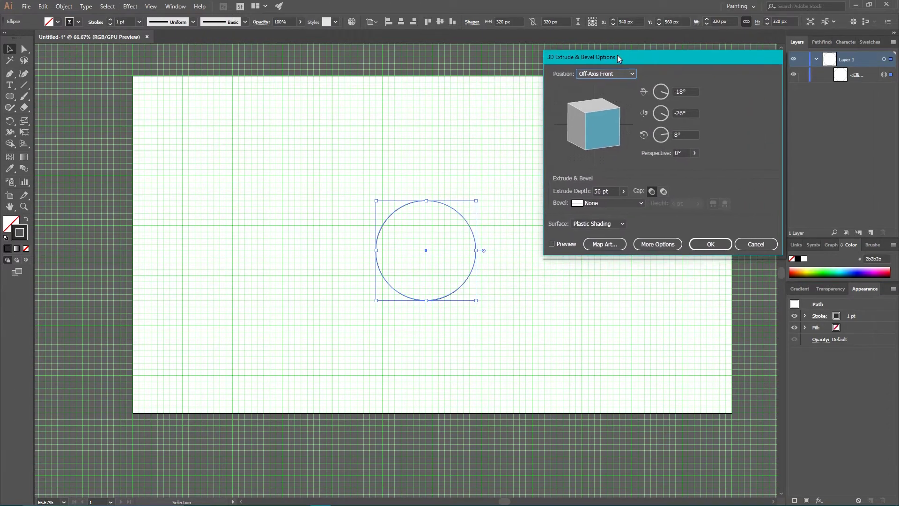
left_click(677, 91)
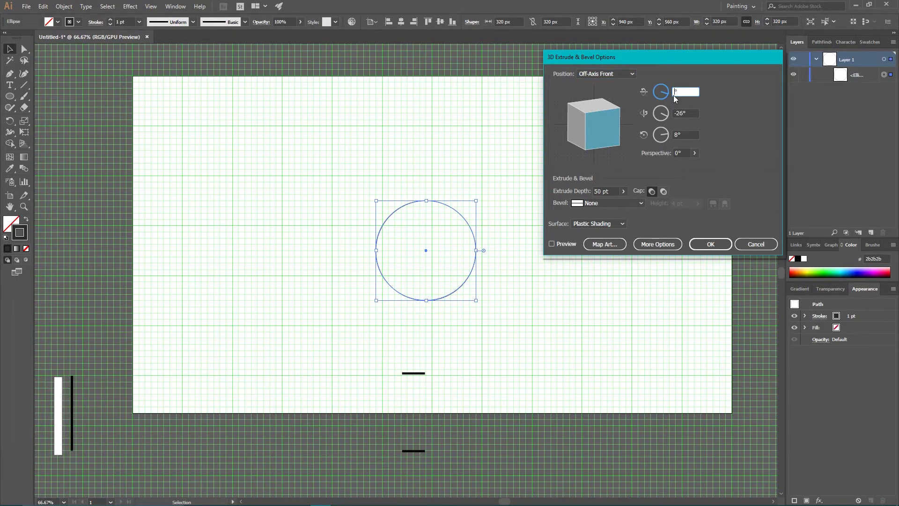
type("0")
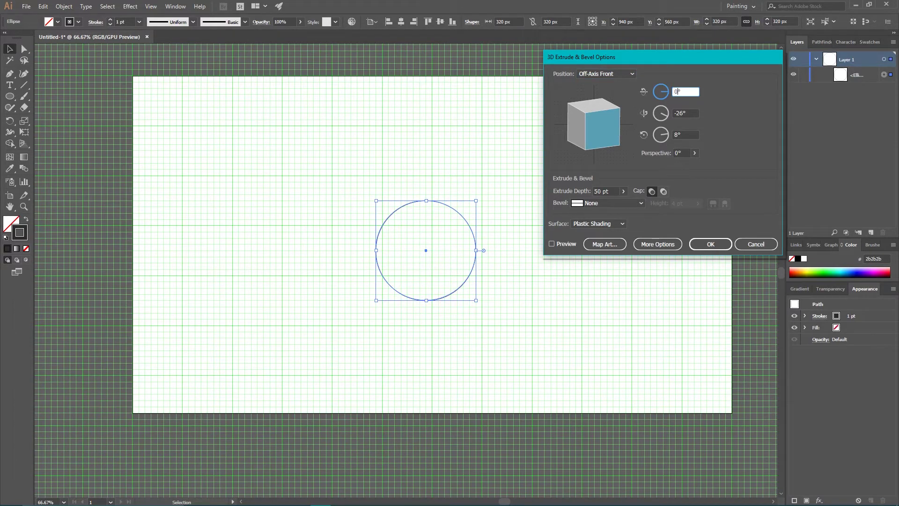
left_click(677, 135)
type("0")
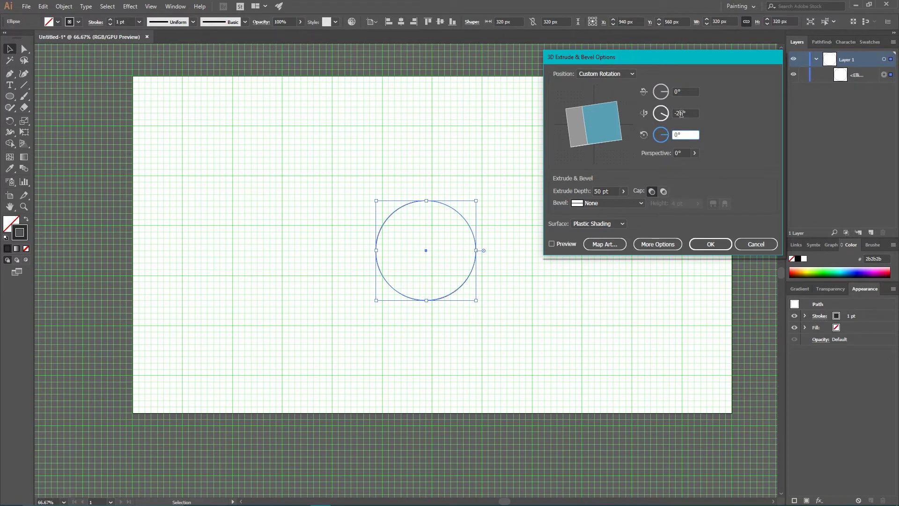
double_click(680, 113)
key("BackSpace")
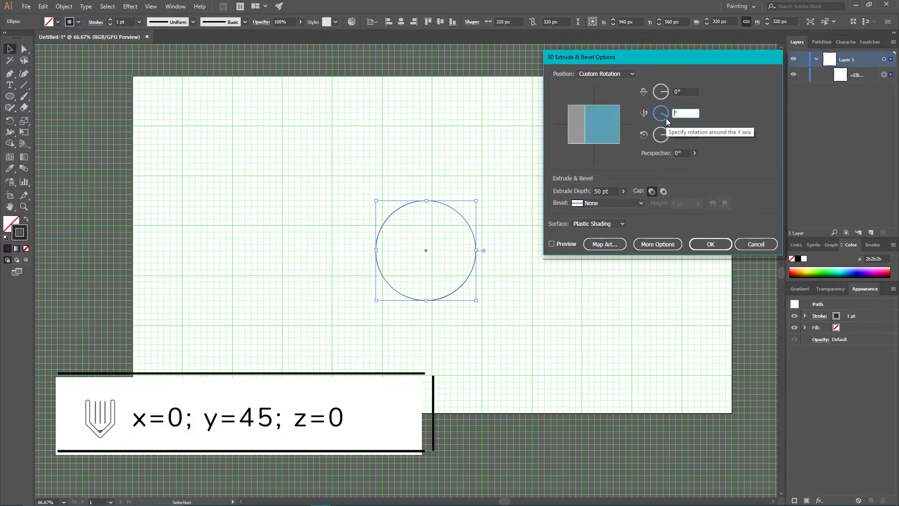
type("45")
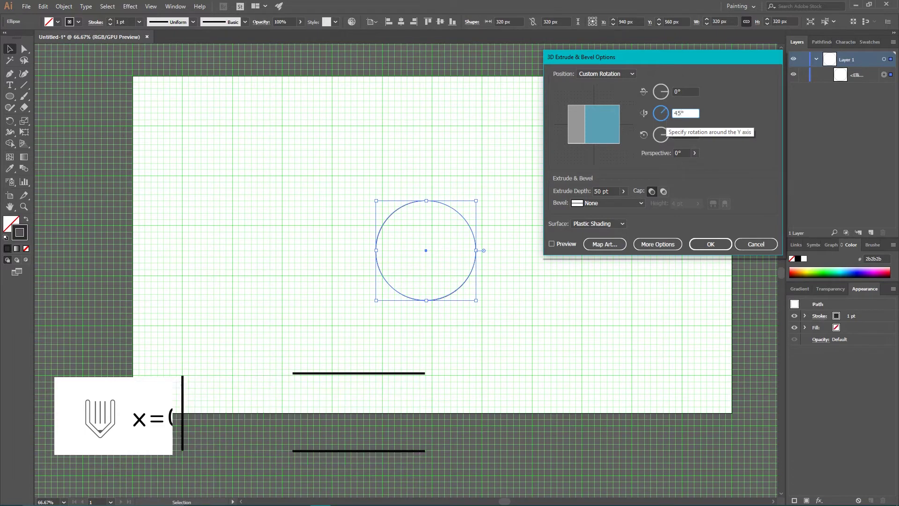
Step: Set extrude depth to 180 pt, apply it, and move the ring to the artboard top
double_click(600, 192)
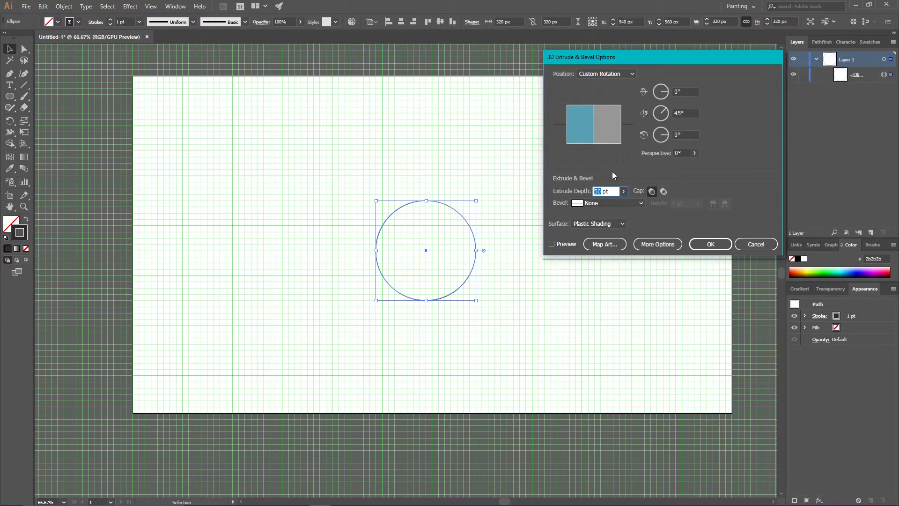
key("BackSpace")
type("180")
left_click(552, 244)
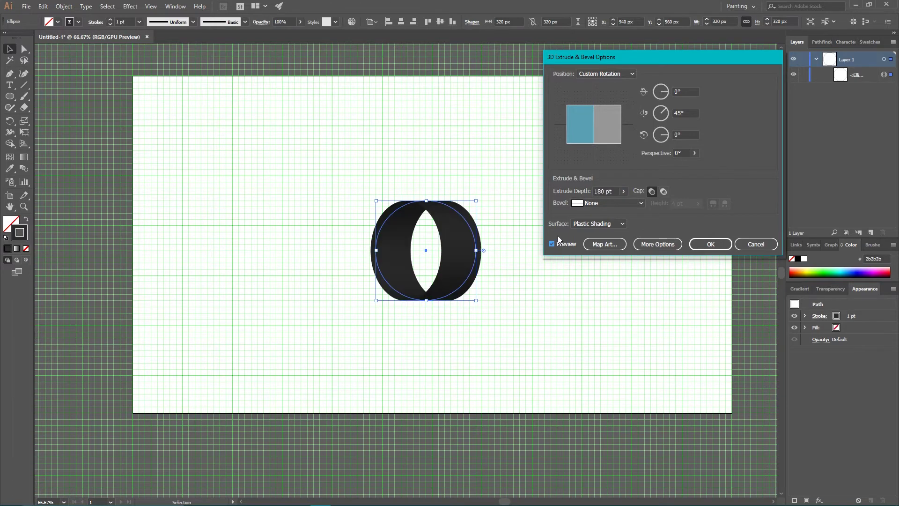
left_click(709, 246)
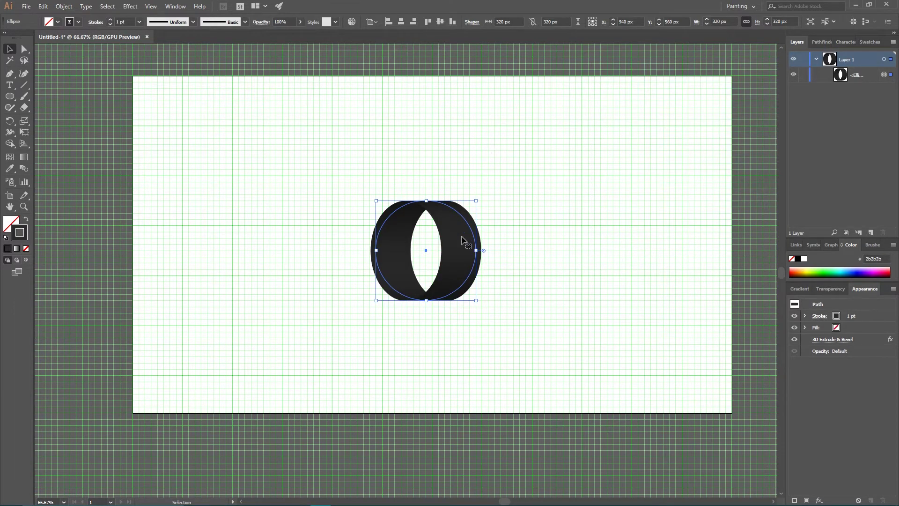
left_click_drag(463, 242, 507, 136)
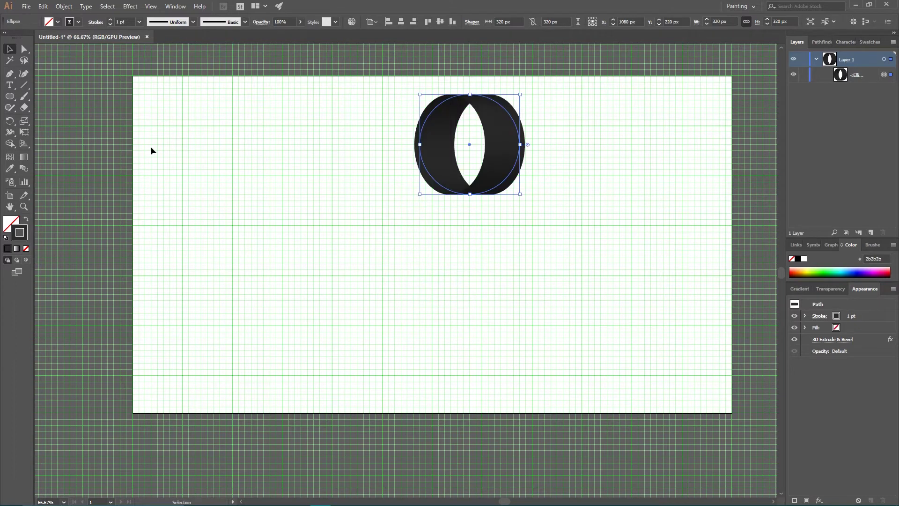
Step: Choose the Rectangle tool and bring up its exact-size dialog on the artboard
left_click(10, 97)
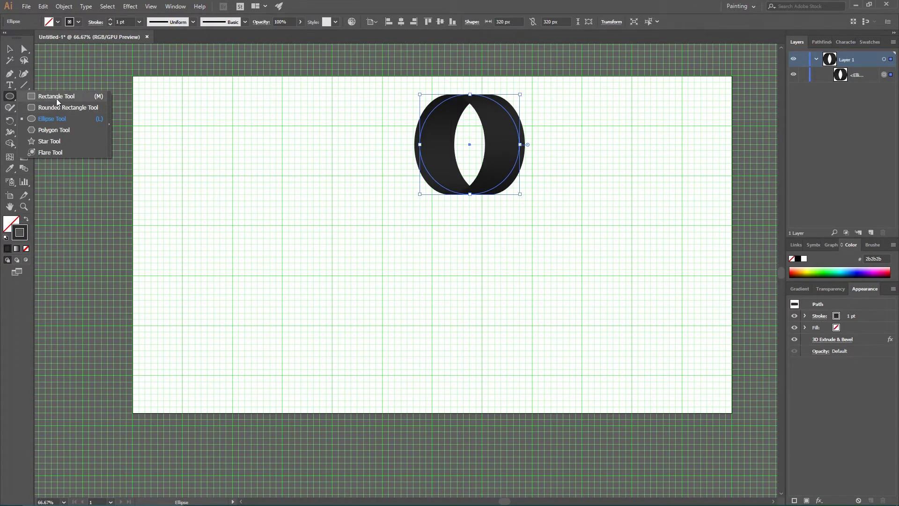
left_click(56, 96)
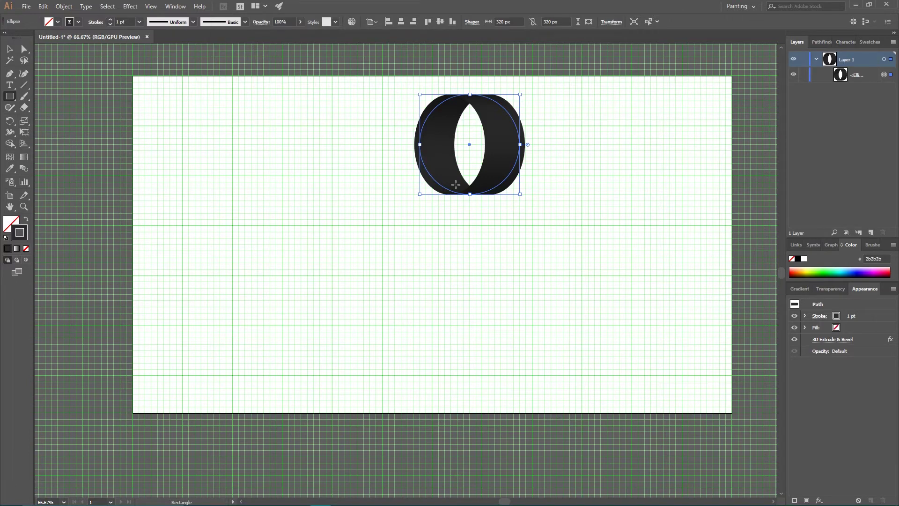
left_click(10, 97)
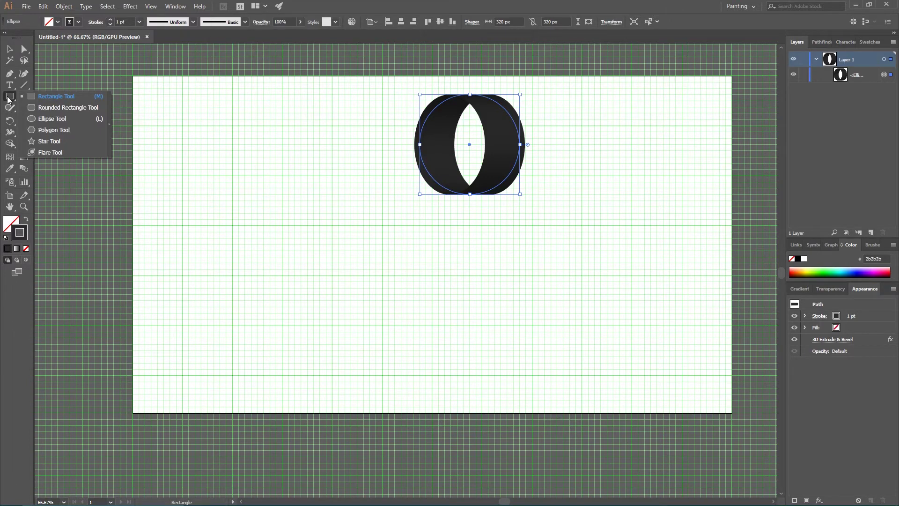
left_click(61, 96)
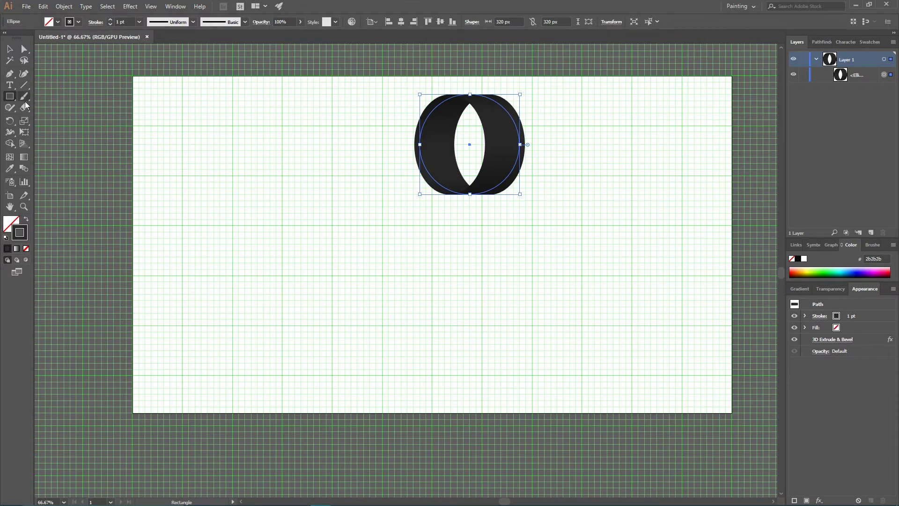
left_click(345, 273)
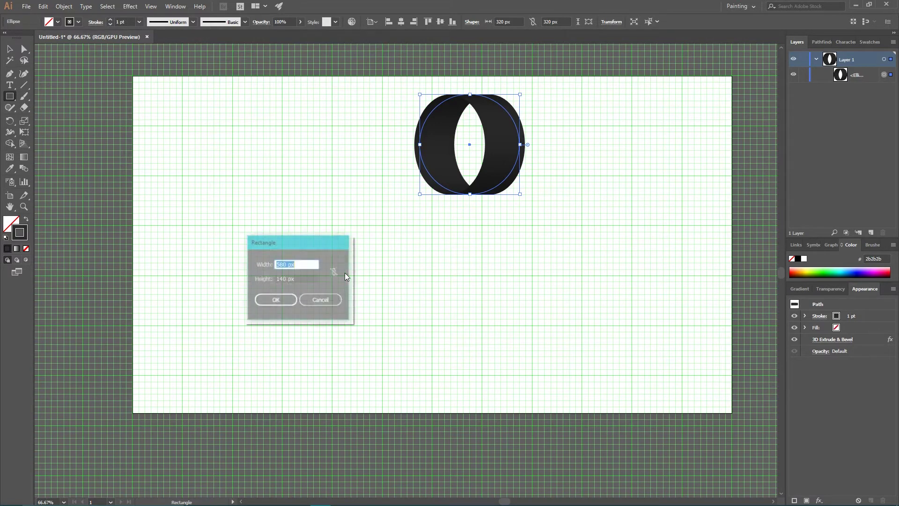
left_click_drag(279, 242, 296, 187)
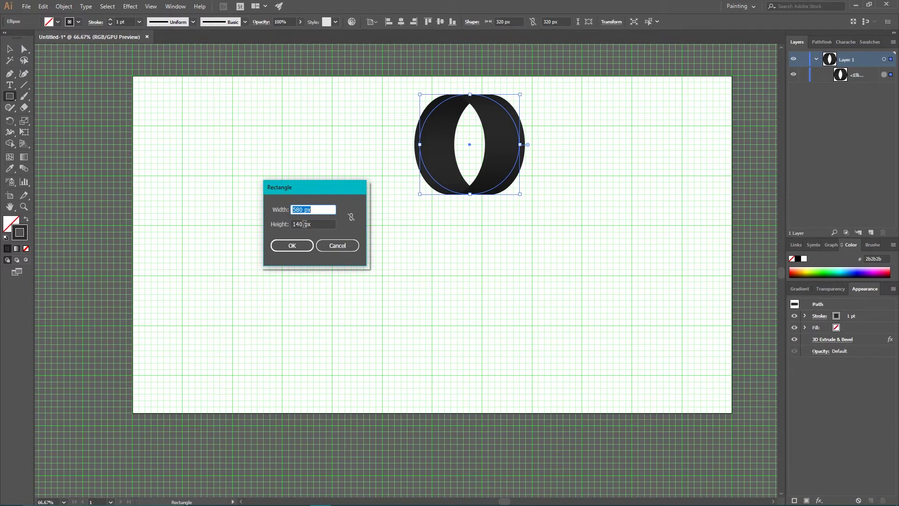
Step: Enter height 180 px and width 320*3.15, rounded up to 1010 px
key("Tab")
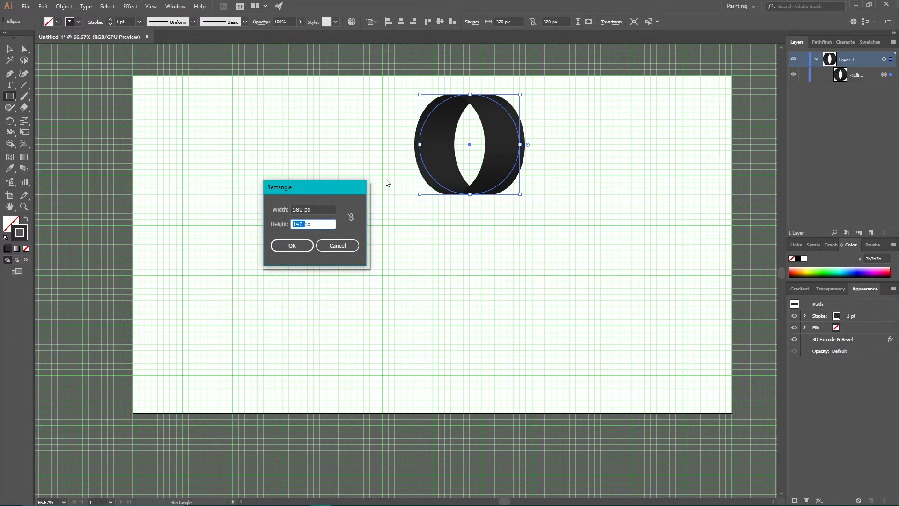
key("BackSpace")
type("180")
key("Tab")
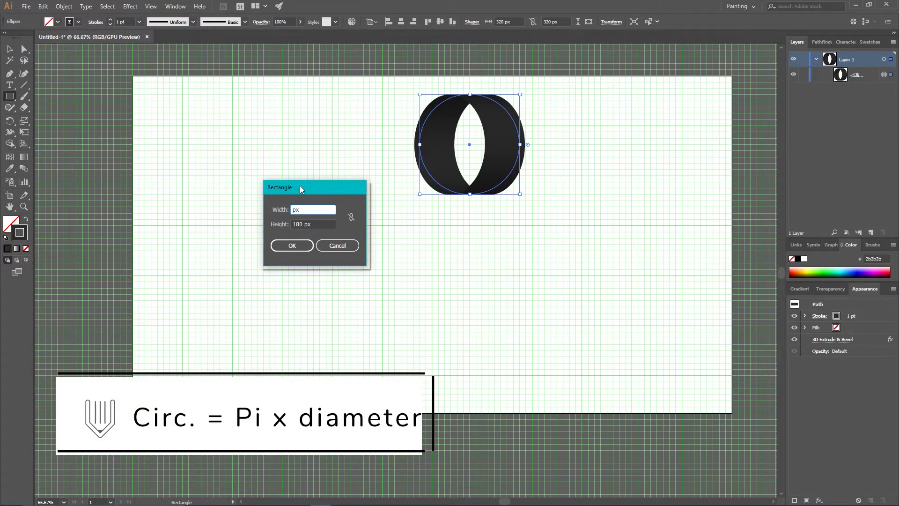
type("320")
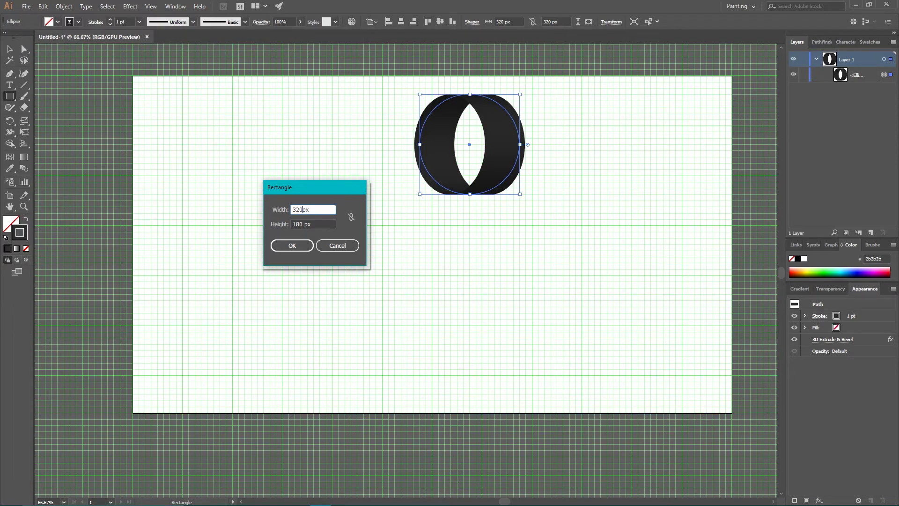
type("*3.15")
key("Tab")
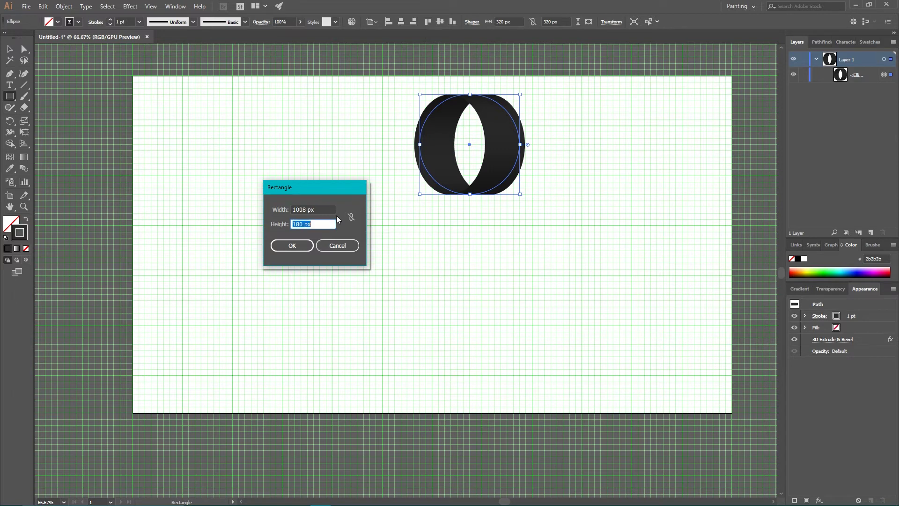
left_click(307, 209)
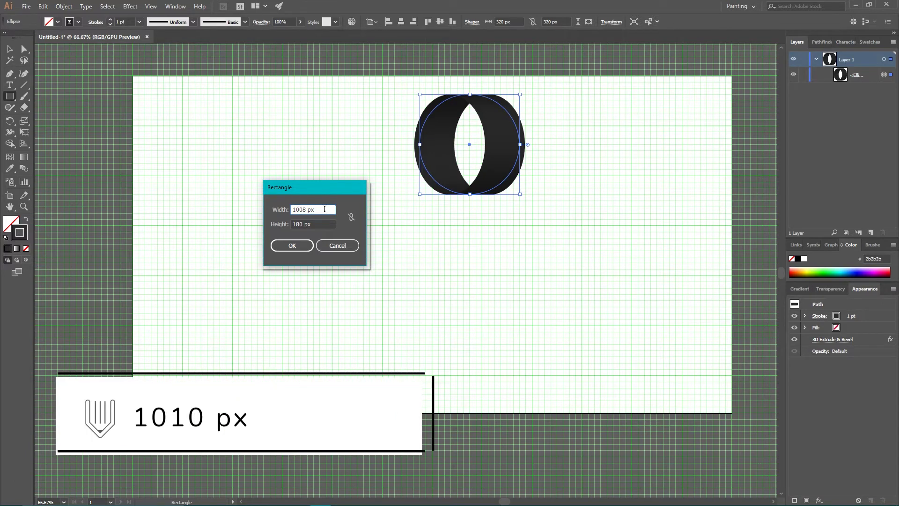
key("Up")
key("Up")
Step: Create the 1010 × 180 px rectangle with a red #ff5f5f fill and no stroke
left_click(291, 245)
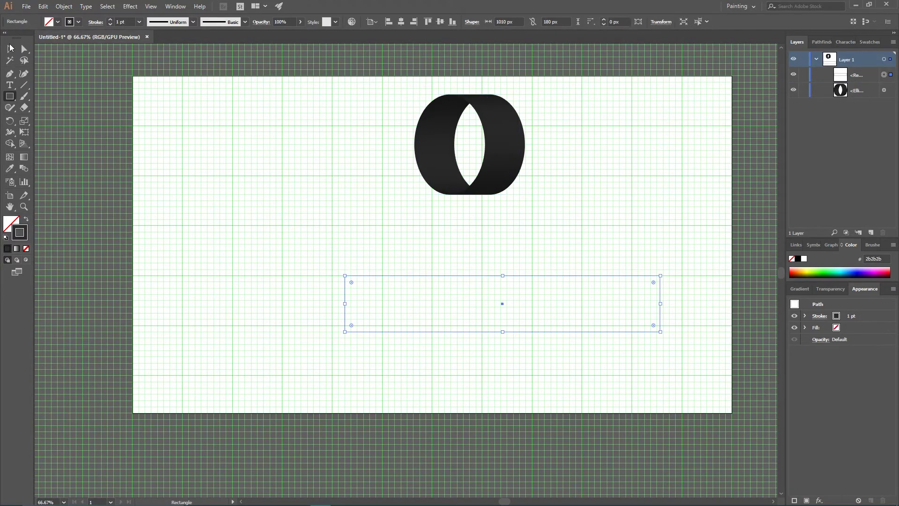
left_click(10, 49)
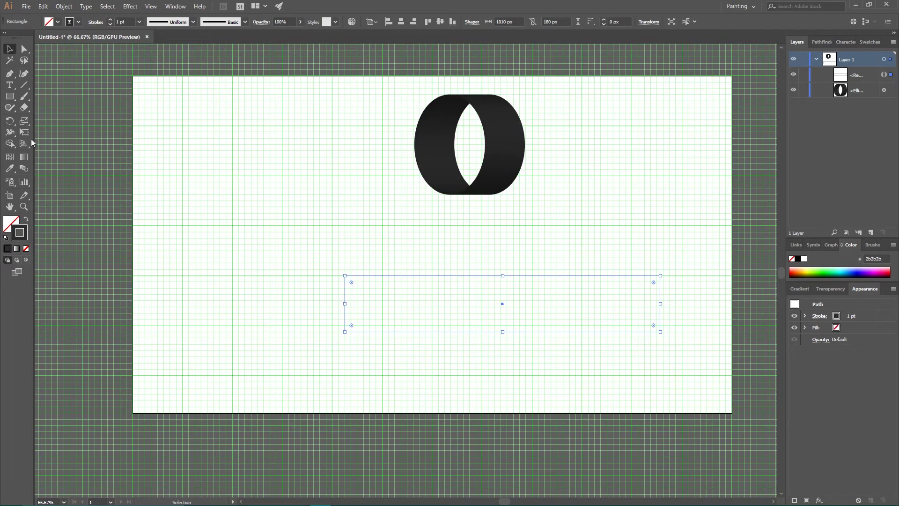
left_click(26, 220)
double_click(12, 224)
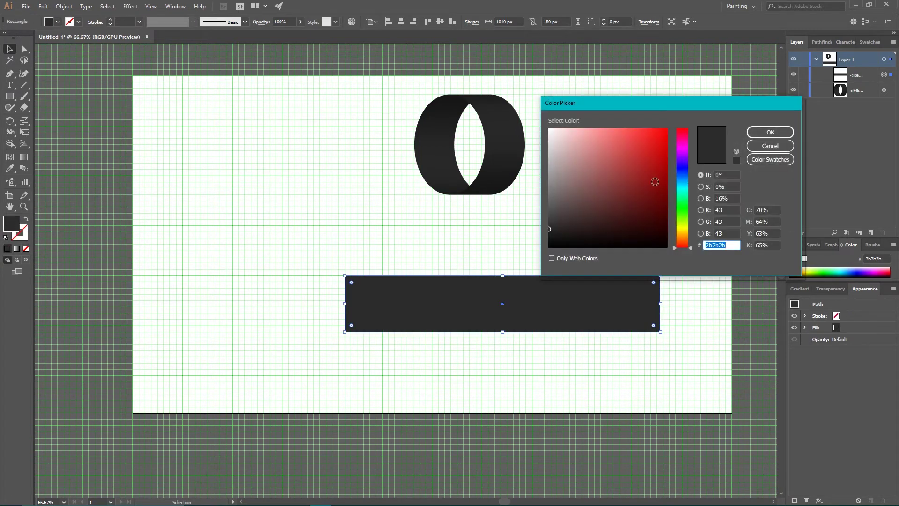
left_click(623, 128)
left_click(770, 132)
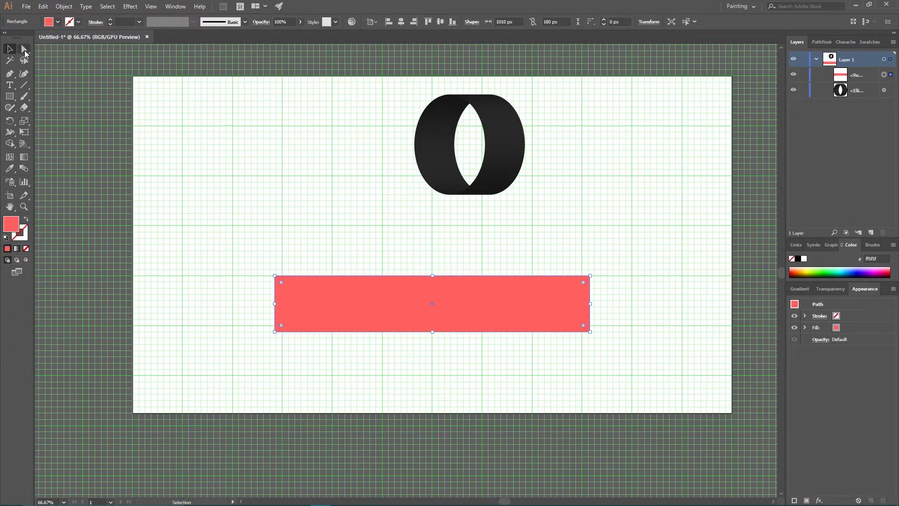
left_click_drag(24, 85, 61, 89)
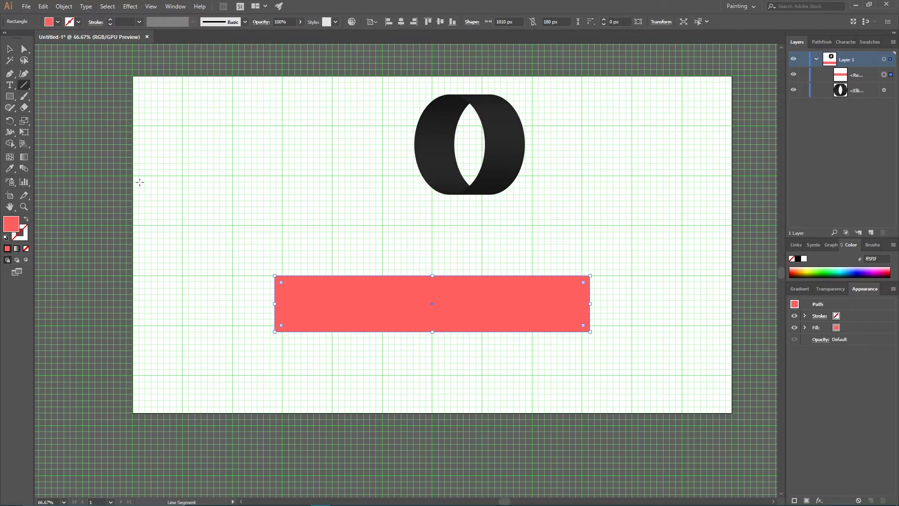
Step: Draw a 1040 px horizontal line along the red rectangle's top and begin choosing a white stroke
key("ctrl+plus")
key("ctrl+plus")
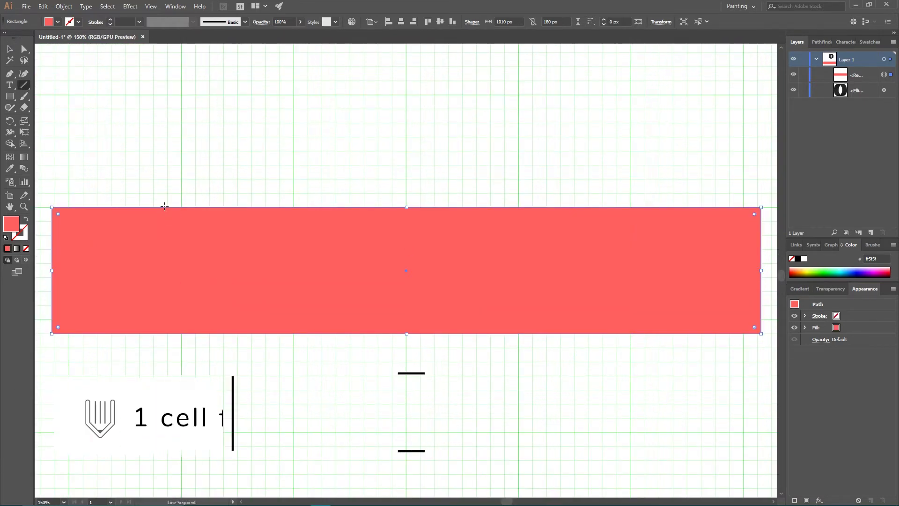
key("ctrl")
left_click(43, 222, "ctrl")
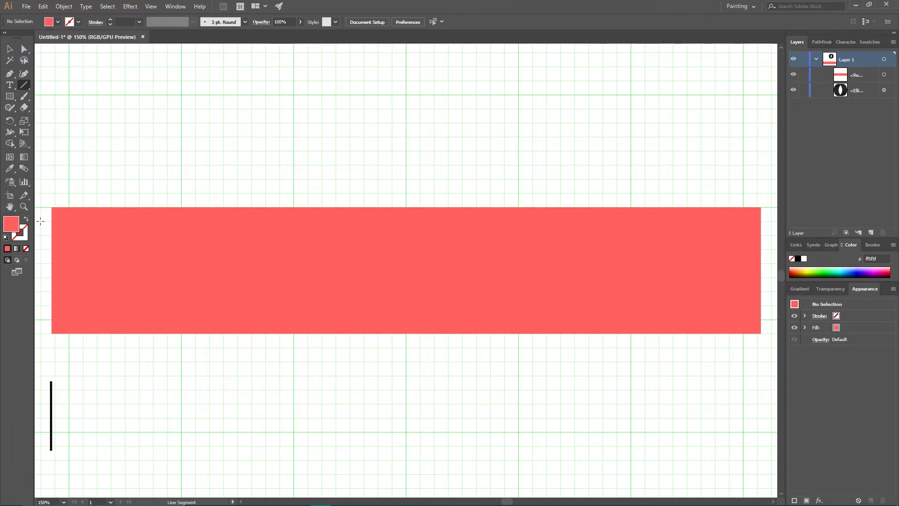
left_click(52, 207)
left_click(421, 162)
mouse_move(40, 221)
left_mouse_down()
mouse_move(775, 227)
mouse_move(673, 233)
left_mouse_up()
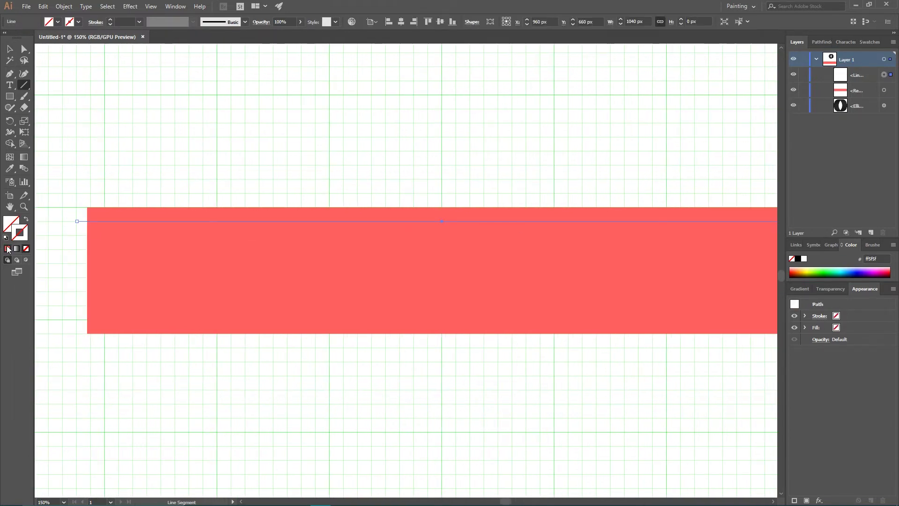
key("shift+x")
double_click(19, 236)
left_click_drag(616, 205, 571, 120)
Step: Give the line a white 20 pt stroke and turn on Dashed Line
left_click(768, 134)
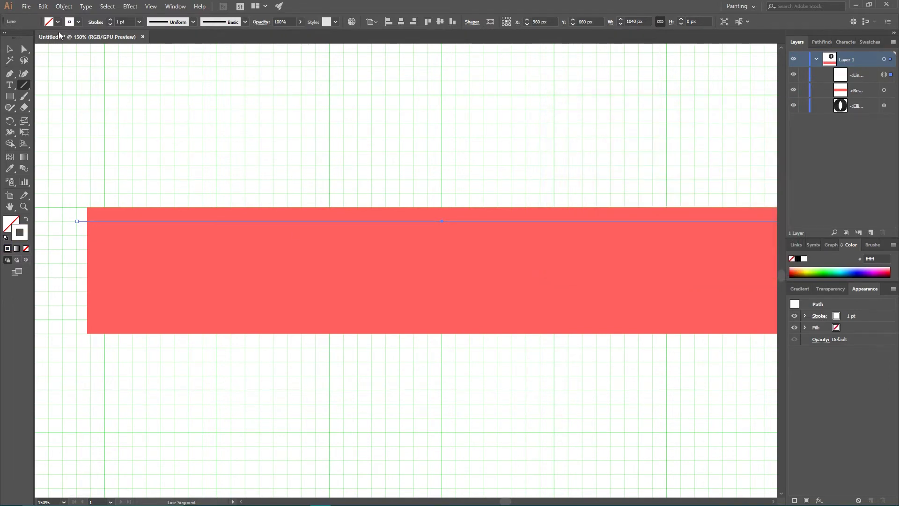
double_click(118, 22)
type("20")
left_click(103, 22)
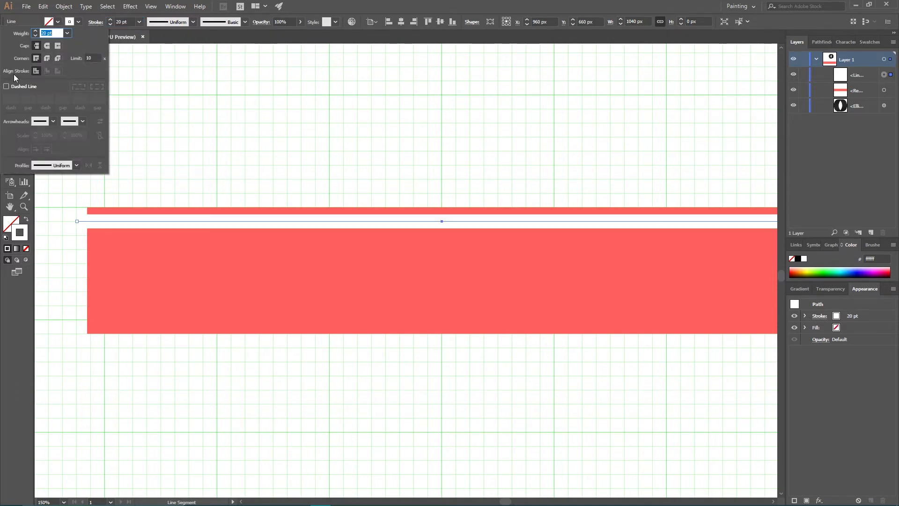
left_click(6, 87)
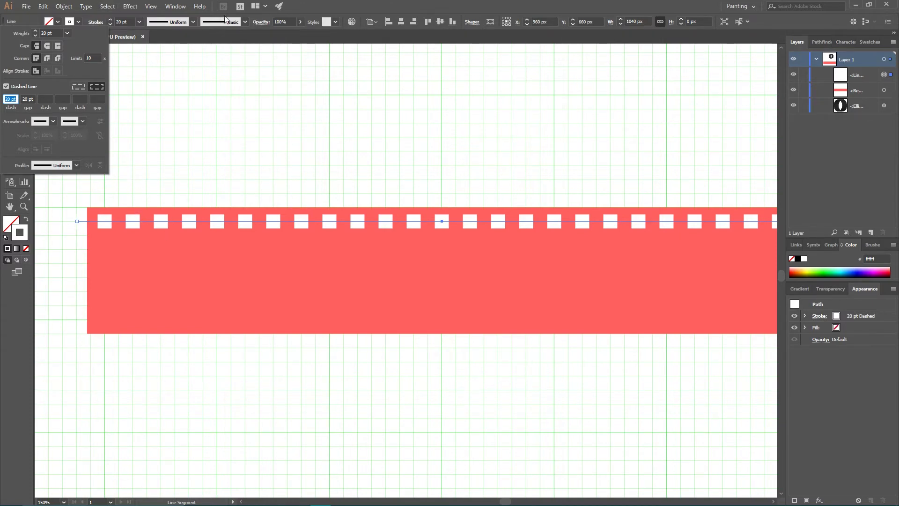
key("Escape")
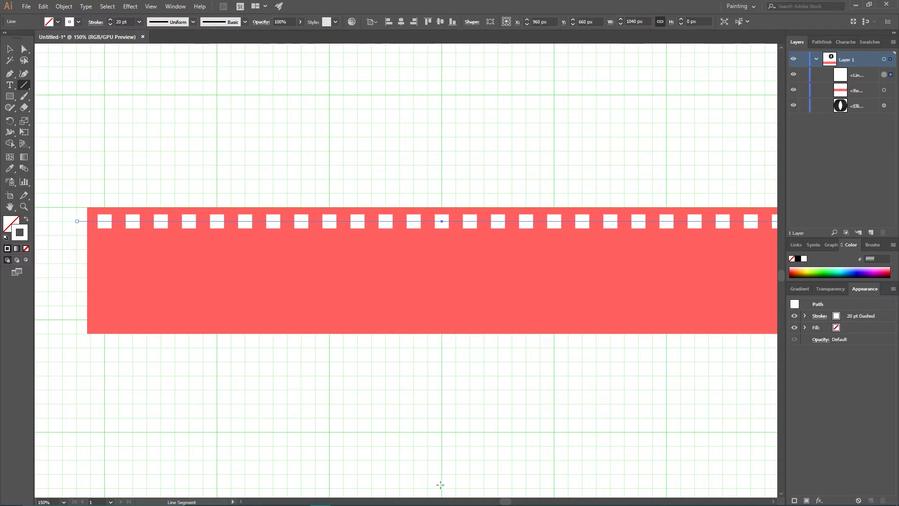
mouse_move(510, 502)
left_mouse_down()
mouse_move(502, 499)
mouse_move(516, 493)
mouse_move(508, 496)
left_mouse_up()
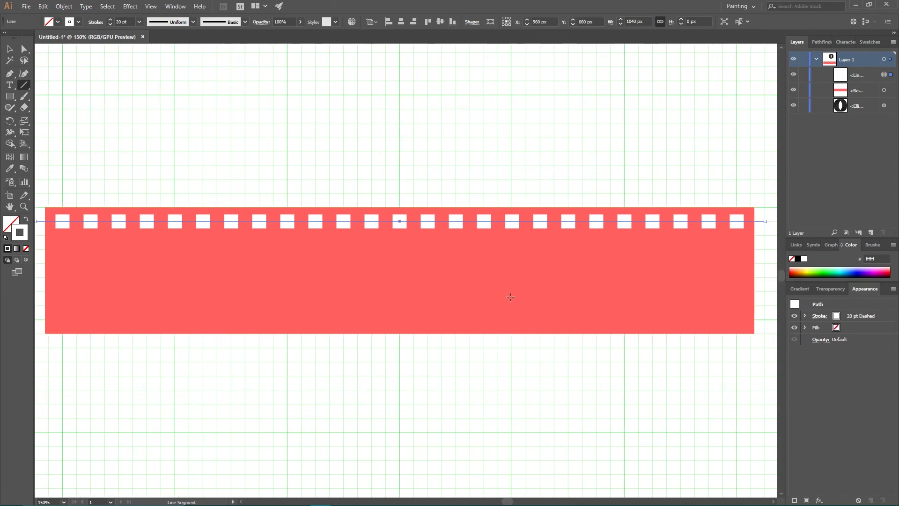
Step: Zoom to 100%, copy the dashed line to the strip's bottom edge, and select both lines
key("ctrl+1")
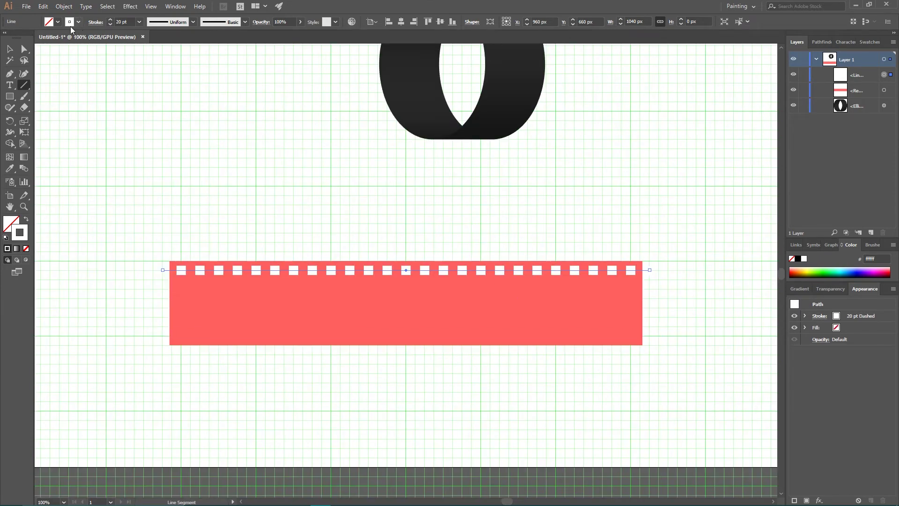
key("v")
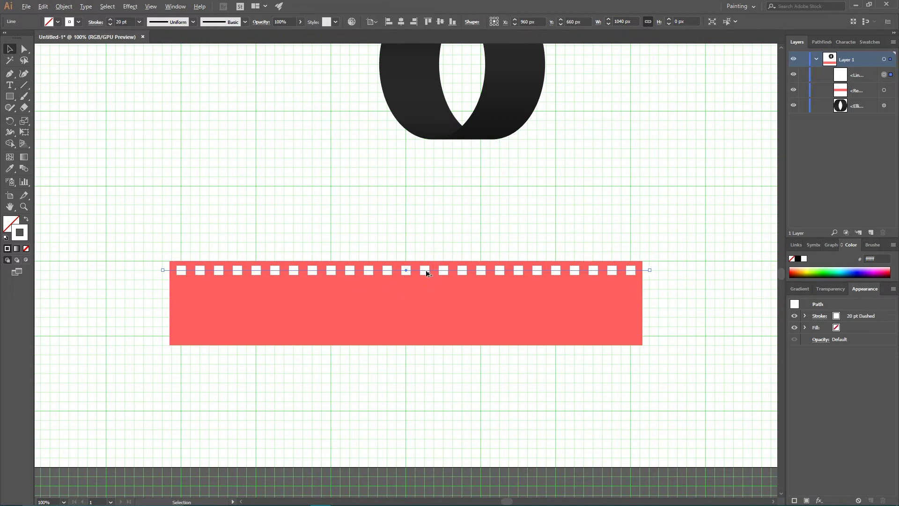
left_click_drag(424, 270, 424, 289)
left_click_drag(413, 333, 413, 335)
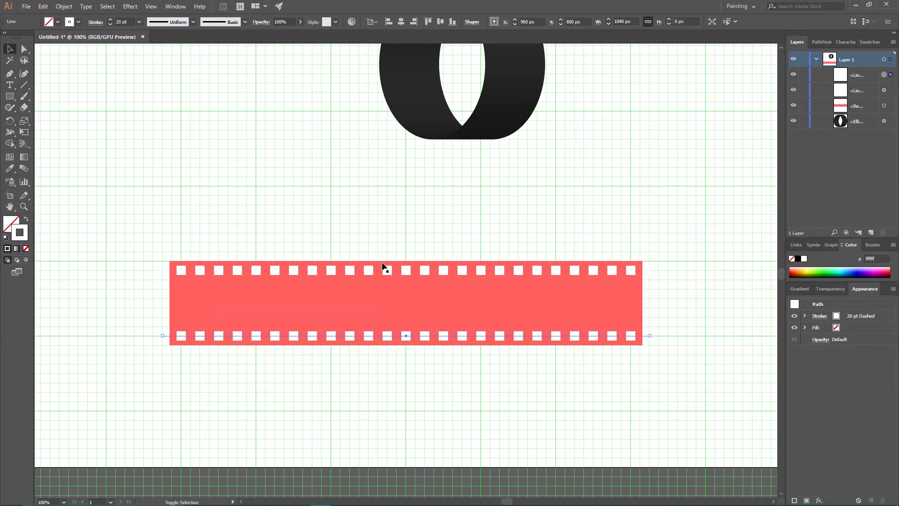
left_click(200, 270, "shift")
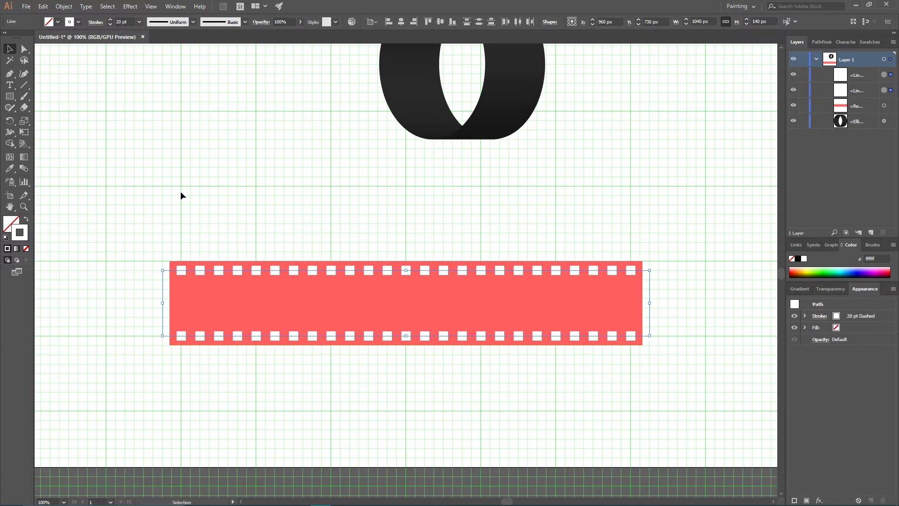
Step: Outline both dashed strokes and delete the stray white square inside the top group
left_click(63, 6)
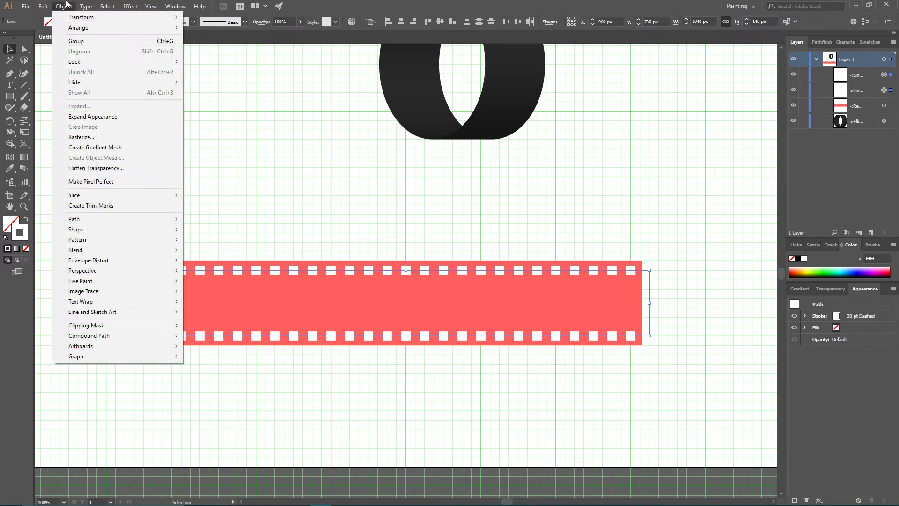
mouse_move(91, 221)
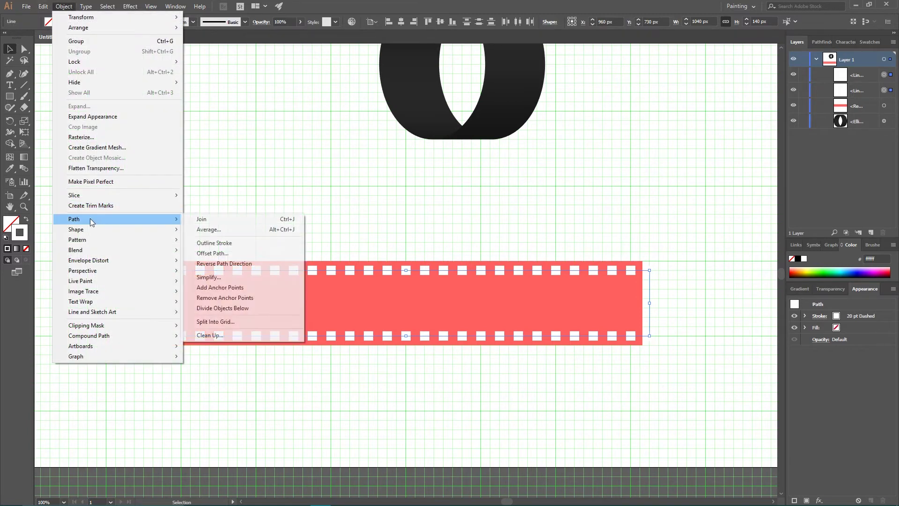
left_click(219, 242)
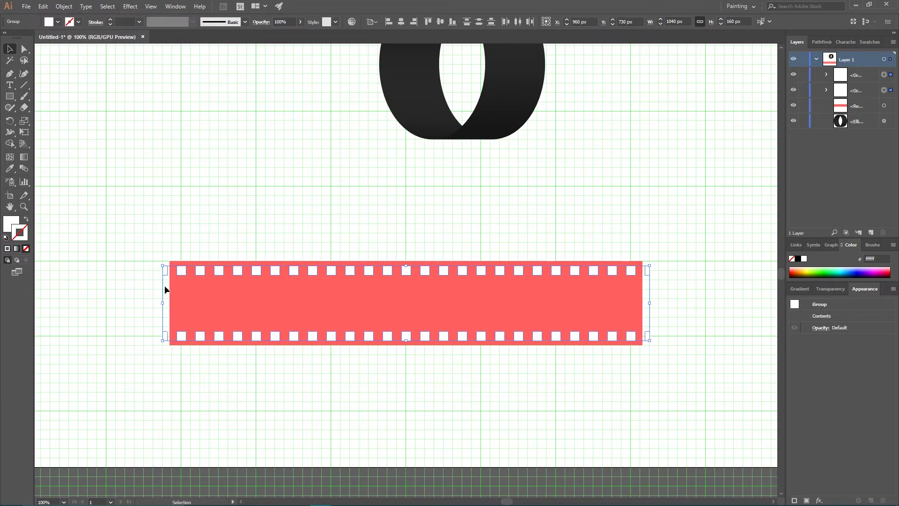
left_click(141, 257)
double_click(181, 271)
left_click_drag(181, 272, 165, 269)
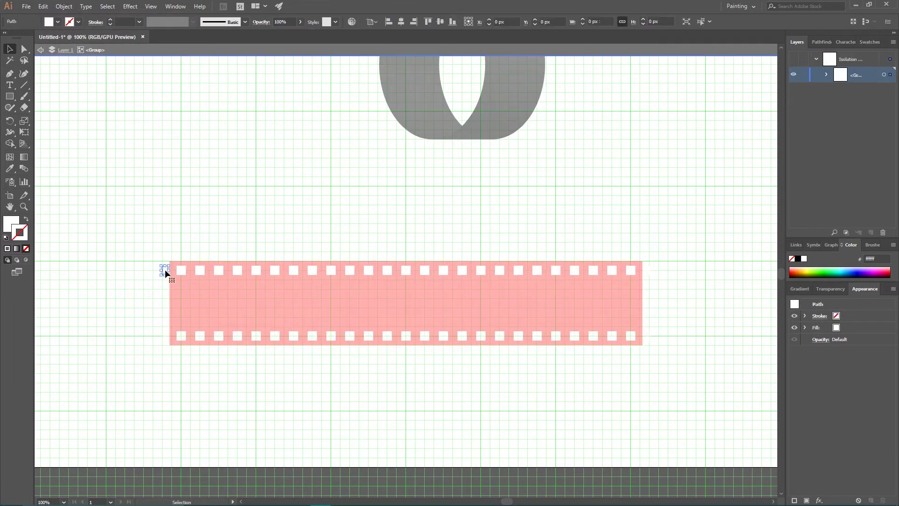
left_click(662, 217)
left_click(648, 270)
key("Delete")
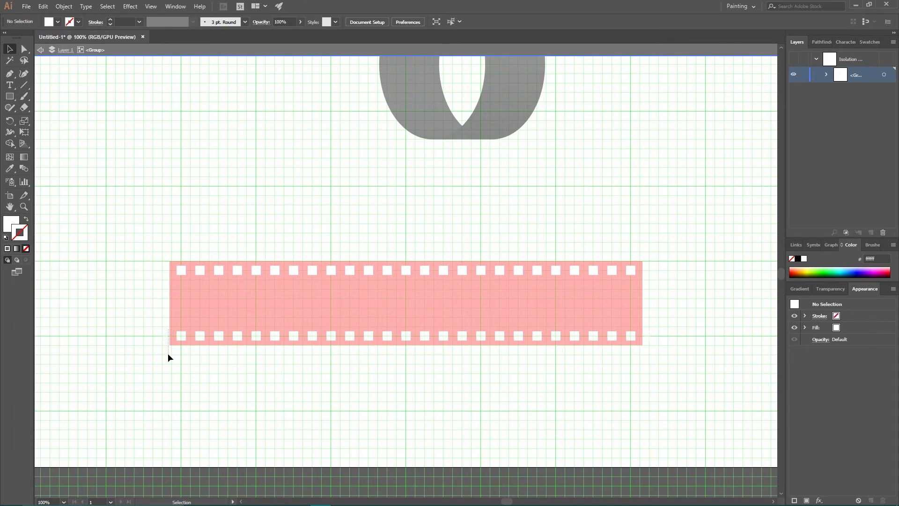
left_click(40, 49)
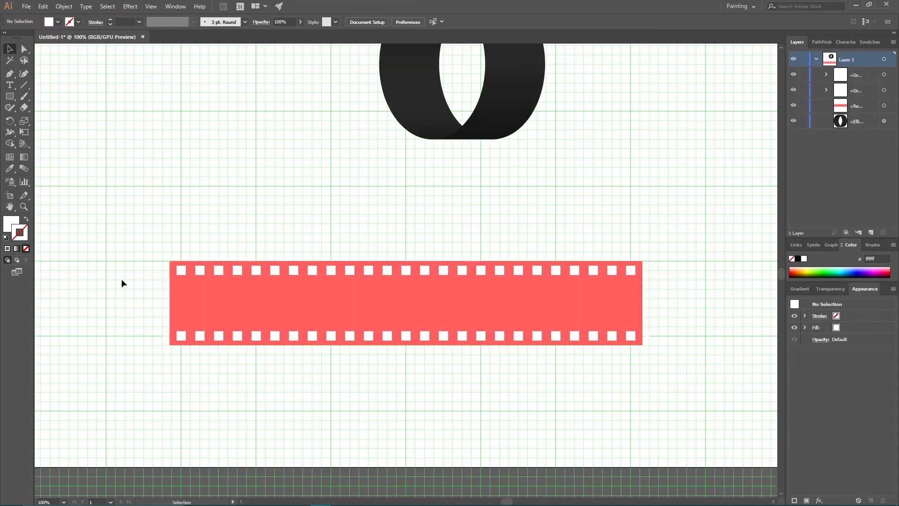
Step: Select the squares at the right end of the bottom group, then exit isolation mode
double_click(183, 335)
left_click_drag(154, 324, 170, 357)
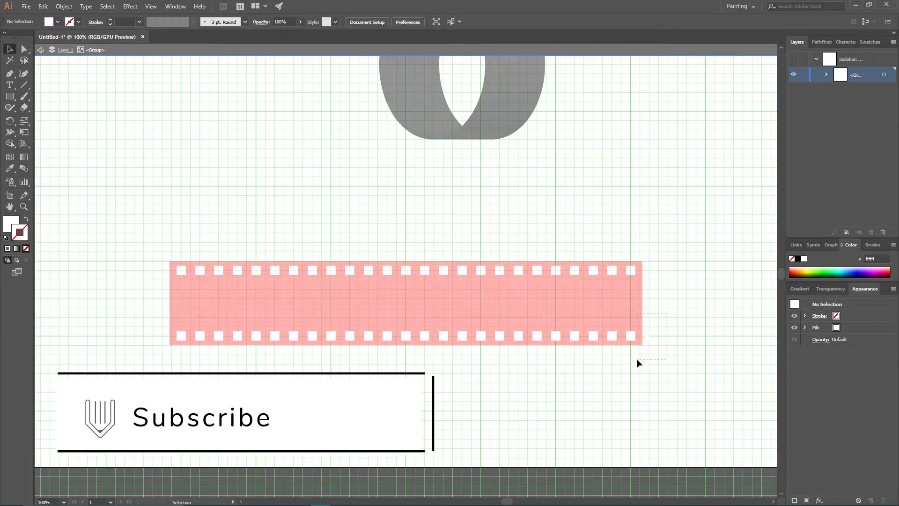
left_click_drag(637, 359, 636, 359)
left_click(40, 50)
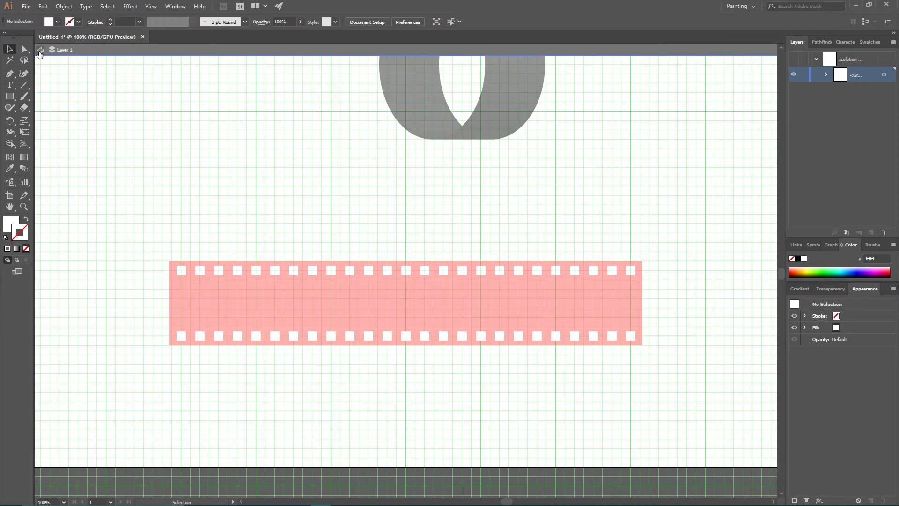
left_click(40, 51)
Step: Select the red strip and both square groups, and cut the squares out as sprocket holes
left_click(333, 294)
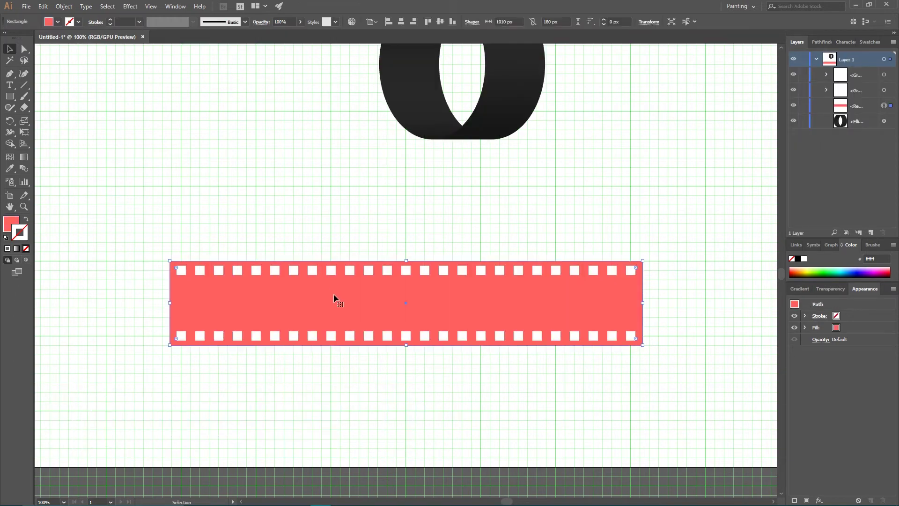
left_click(202, 273, "shift")
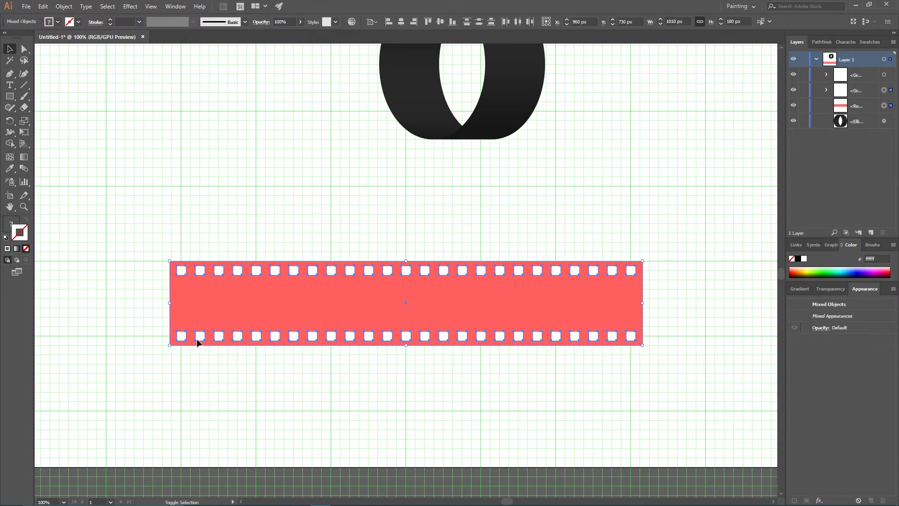
left_click(198, 337, "shift")
left_click(821, 42)
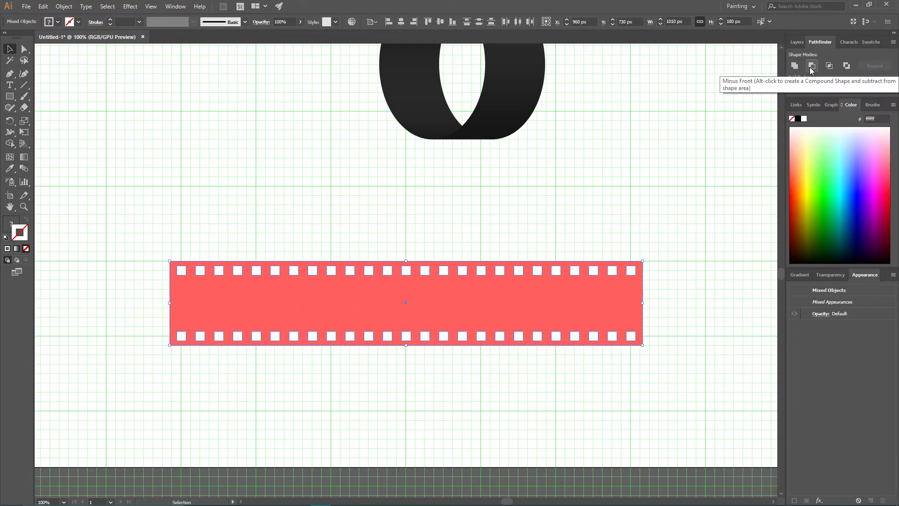
left_click(812, 66)
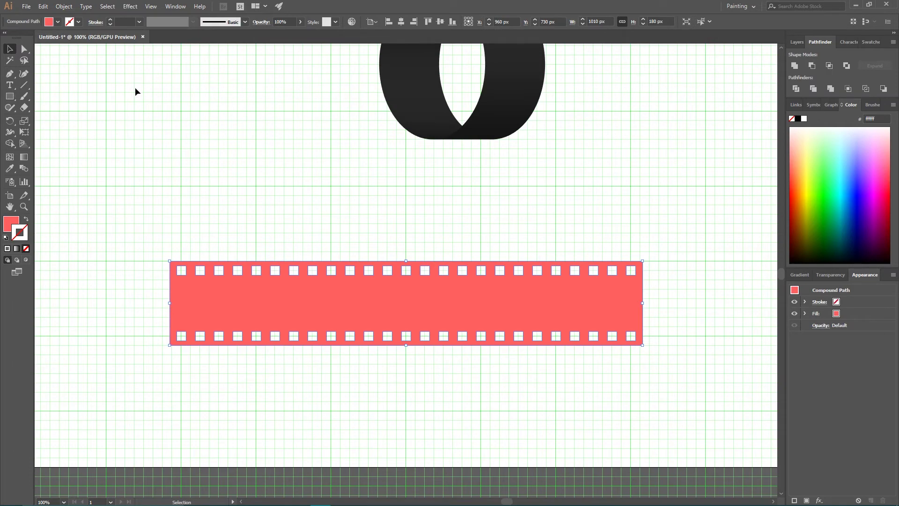
left_click(170, 6)
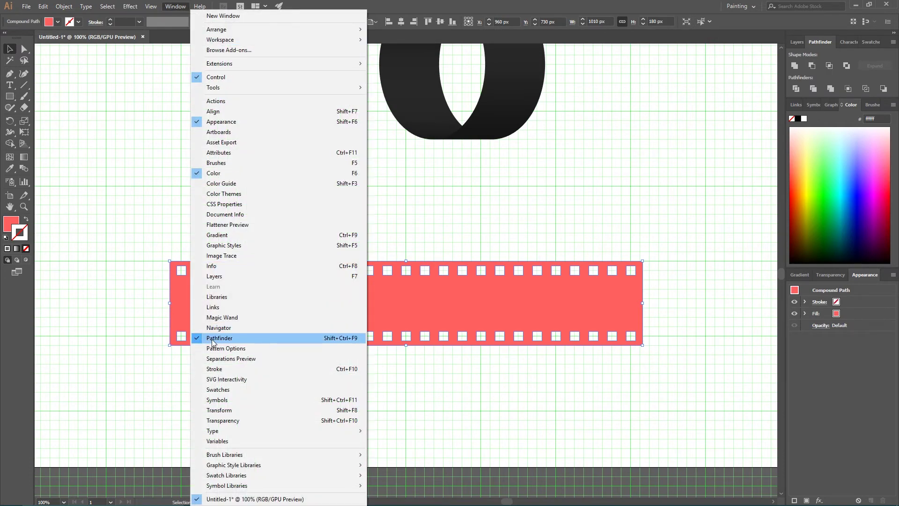
left_click(592, 168)
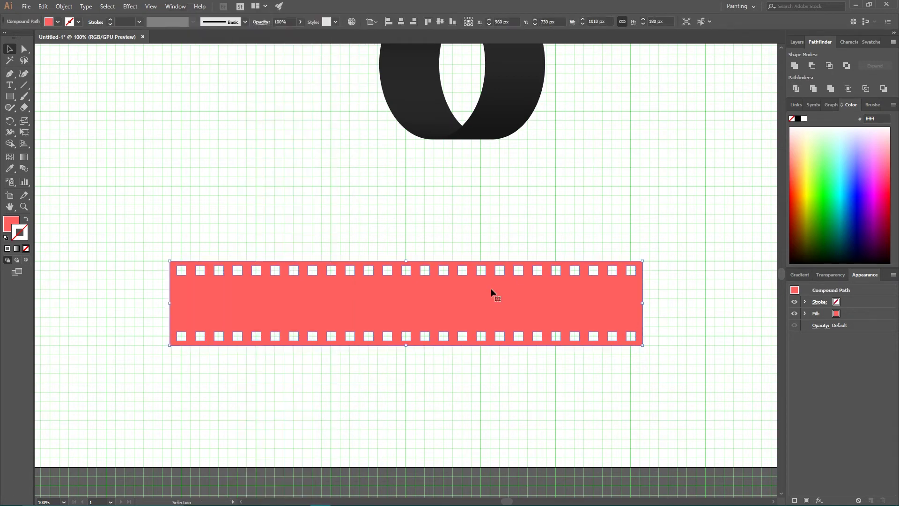
Step: Bring up the Symbols panel and drag the red film strip into it as a new symbol
left_click(813, 105)
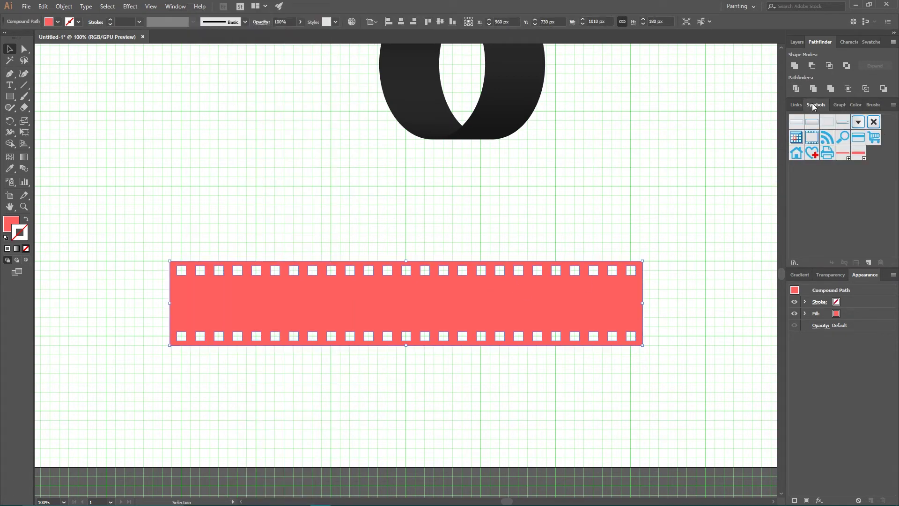
left_click(175, 7)
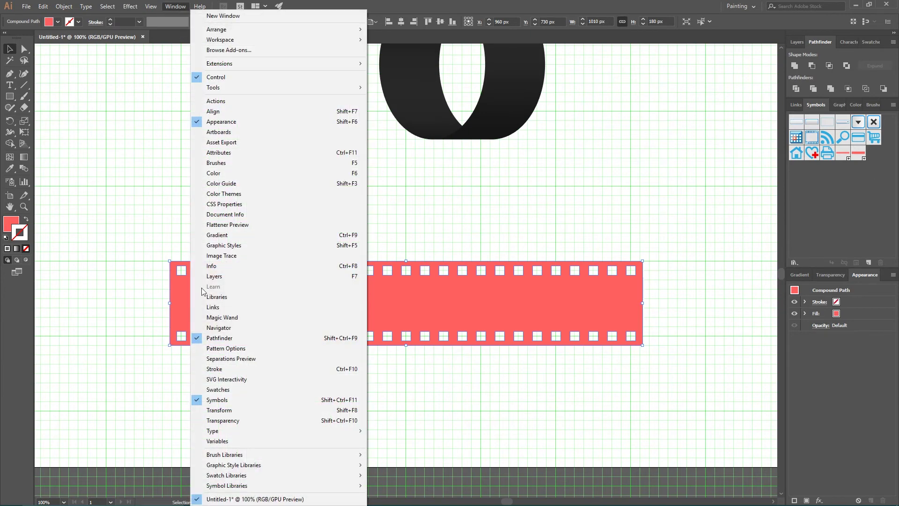
left_click(483, 229)
mouse_move(448, 302)
left_mouse_down()
mouse_move(689, 231)
mouse_move(872, 164)
mouse_move(871, 171)
left_mouse_up()
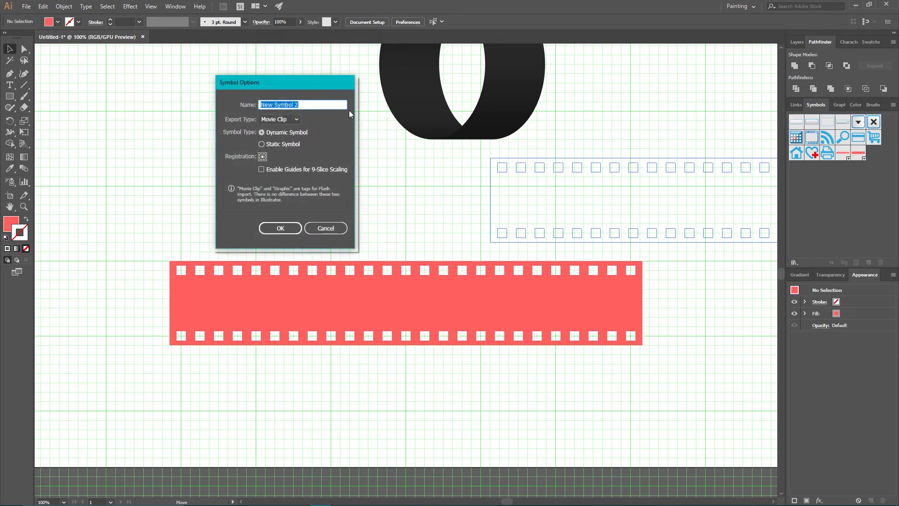
left_click_drag(286, 87, 384, 87)
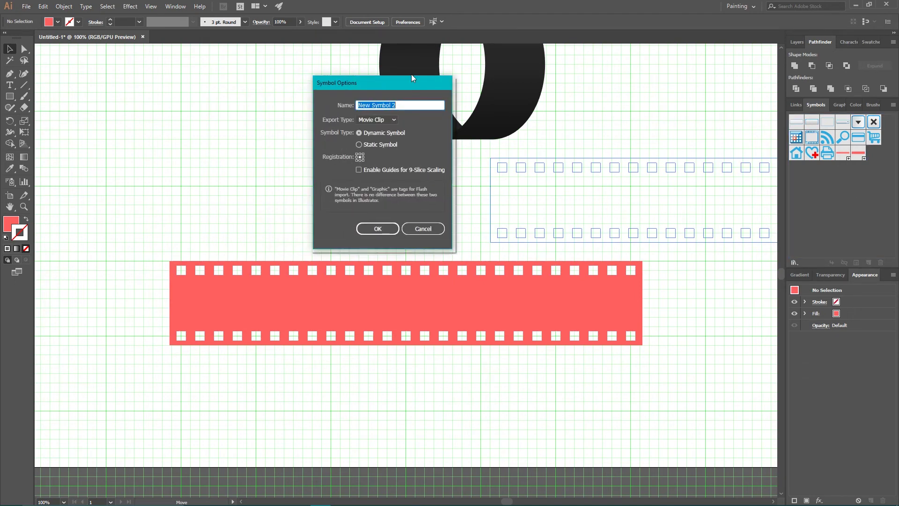
Step: Name the symbol 'cinema' with Graphic export type, then delete the strip from the artboard
key("BackSpace")
type("cinema")
left_click(369, 119)
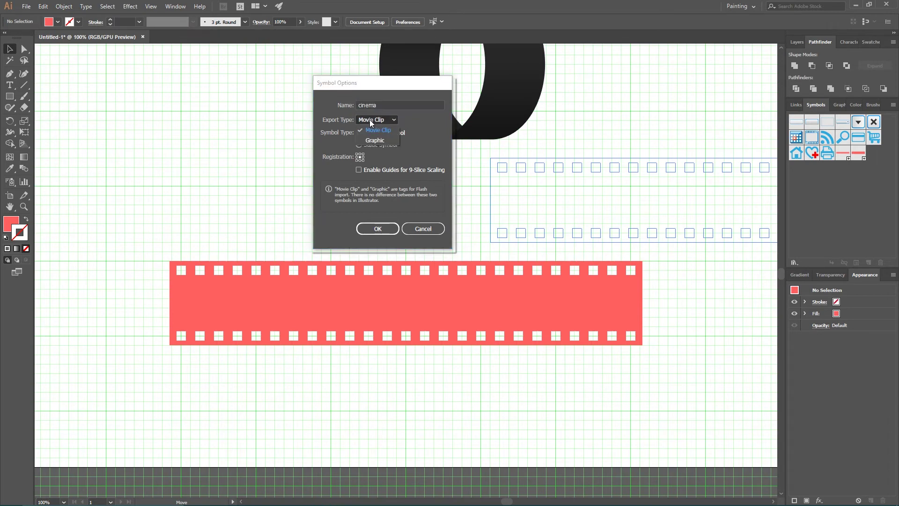
left_click(369, 140)
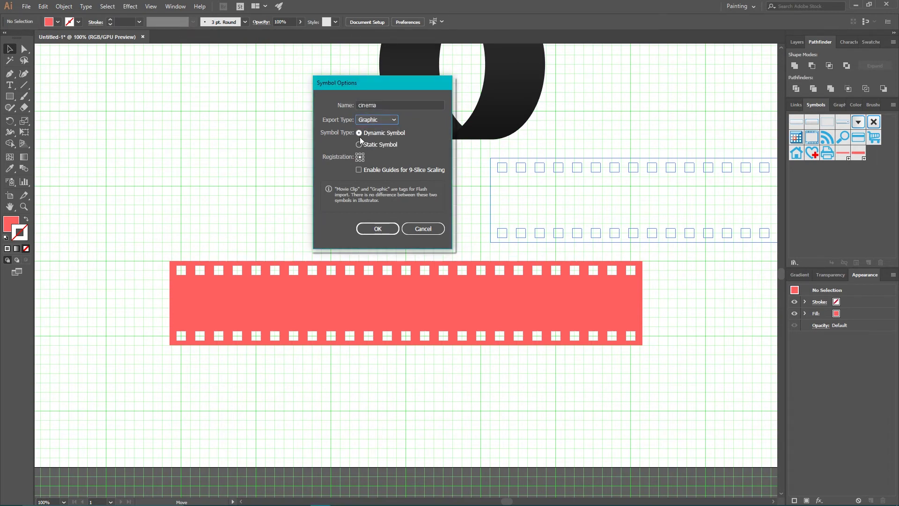
left_click(380, 229)
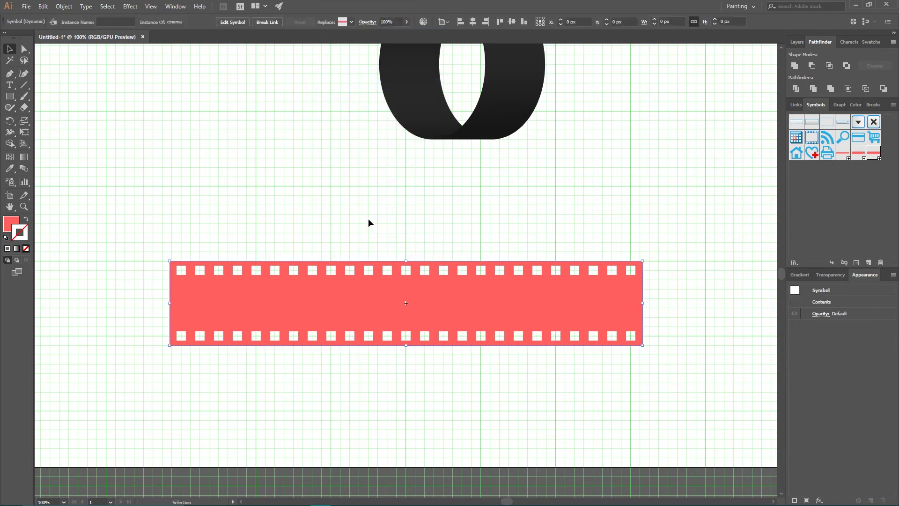
key("Delete")
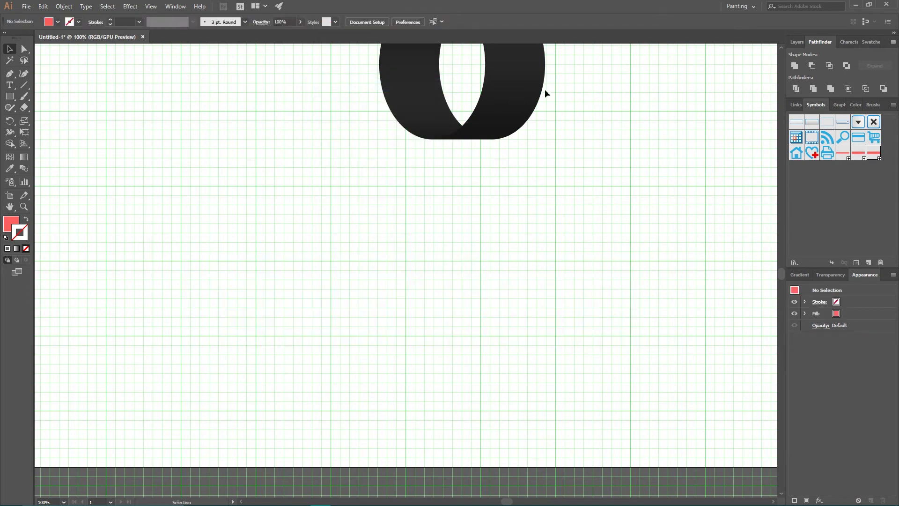
Step: Centre the 3D ring vertically on the artboard
left_click_drag(523, 126, 382, 180)
scroll(418, 140, "up", 4)
scroll(444, 137, "up", 3)
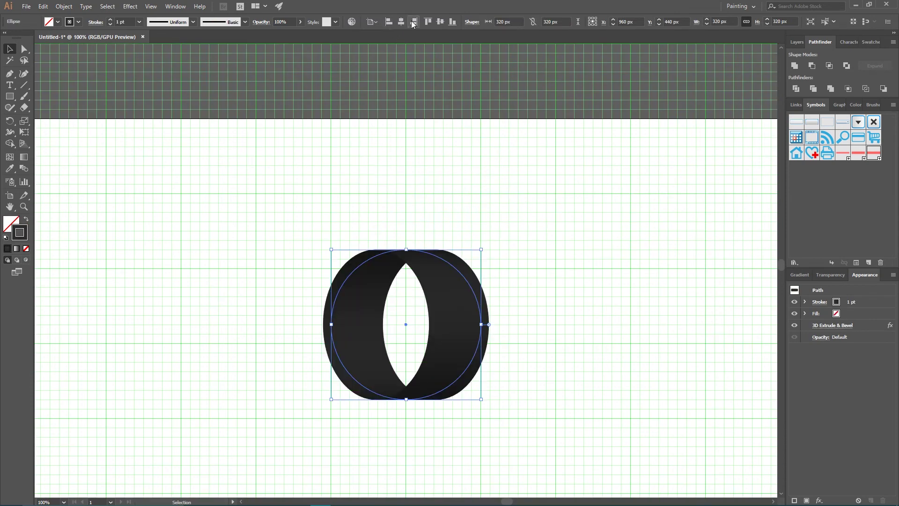
left_click(444, 24)
scroll(524, 134, "down", 7)
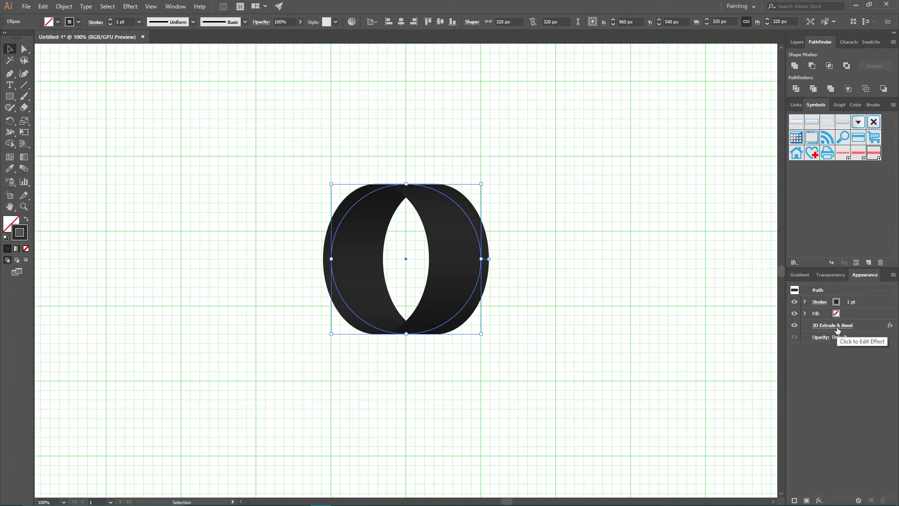
left_click(176, 6)
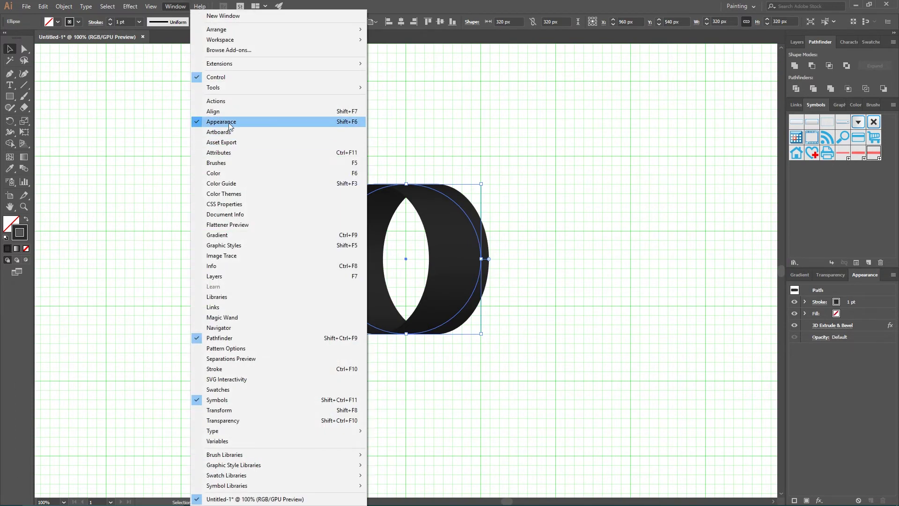
left_click(574, 129)
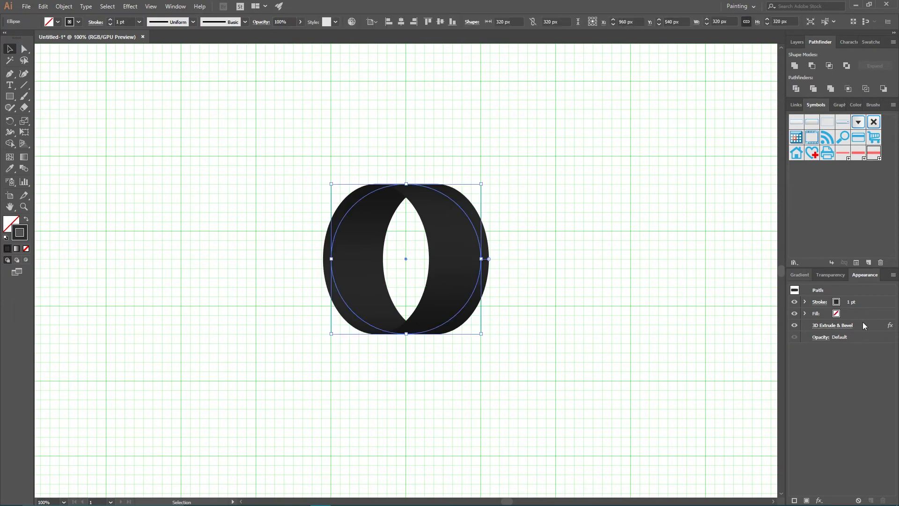
Step: In the ring's 3D Extrude & Bevel Map Art, put the cinema symbol on surface 3 of 4
left_click(829, 327)
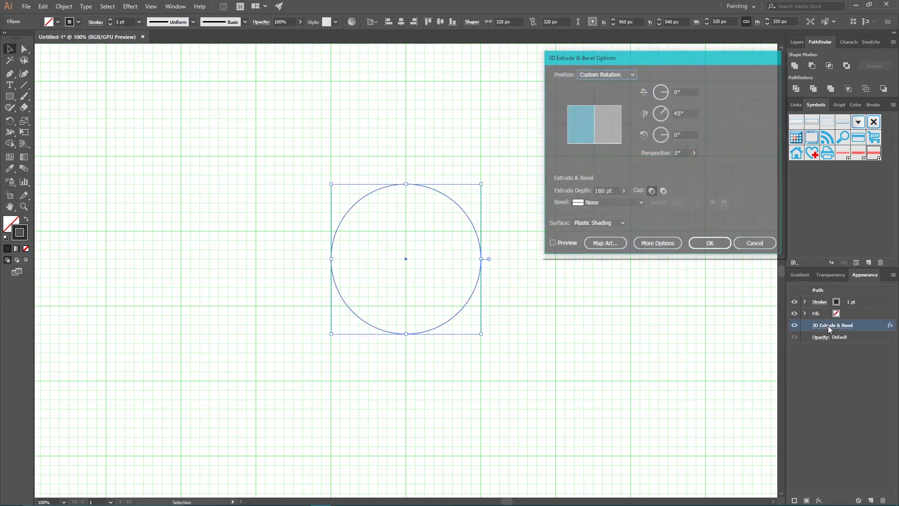
left_click_drag(646, 63, 531, 54)
left_click(491, 238)
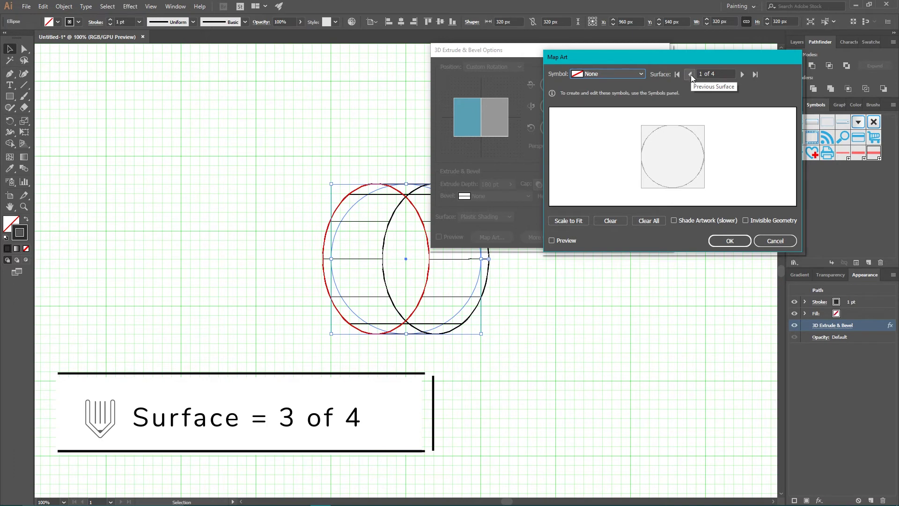
left_click(690, 75)
left_click(690, 75)
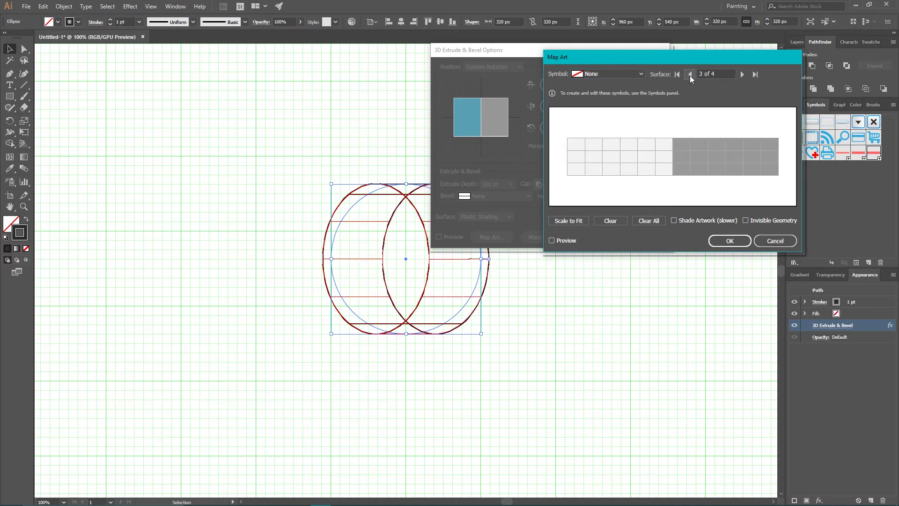
left_click(616, 76)
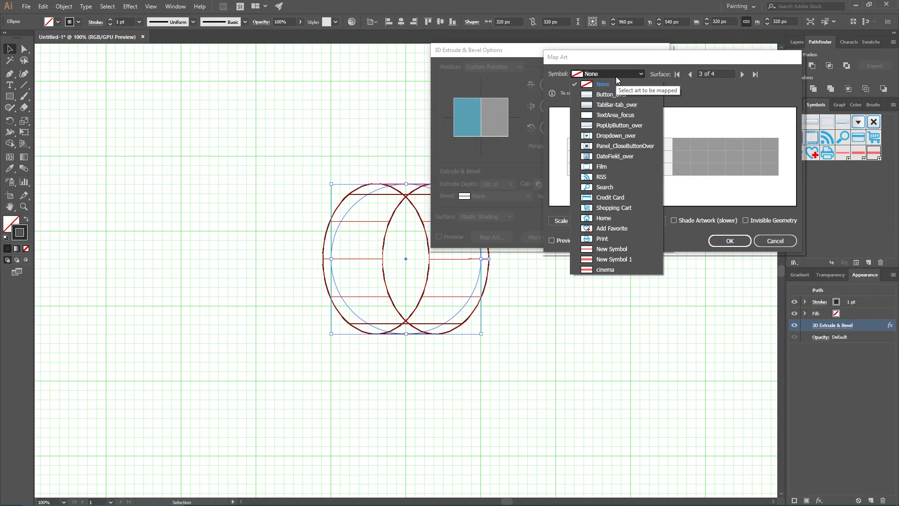
left_click(604, 269)
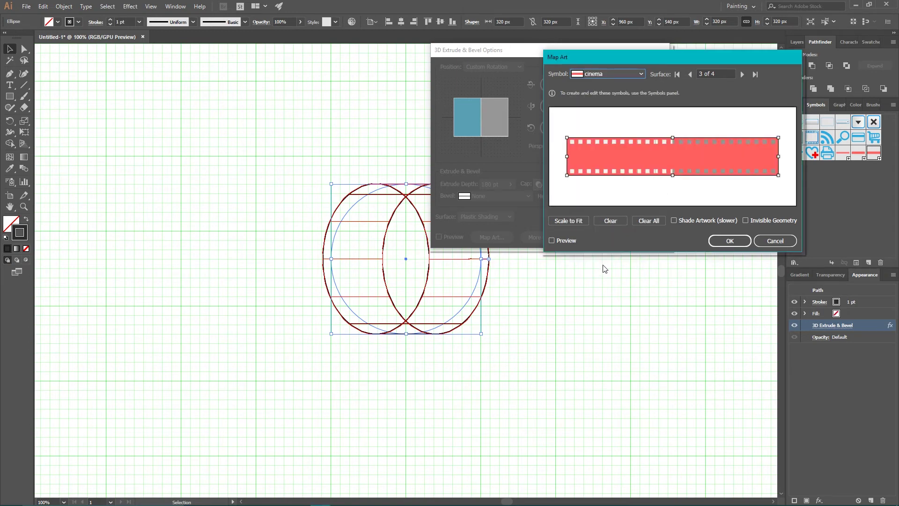
Step: Hide the underlying geometry, scale the film strip to fit, and apply the 3D effect
left_click(551, 240)
left_click(745, 220)
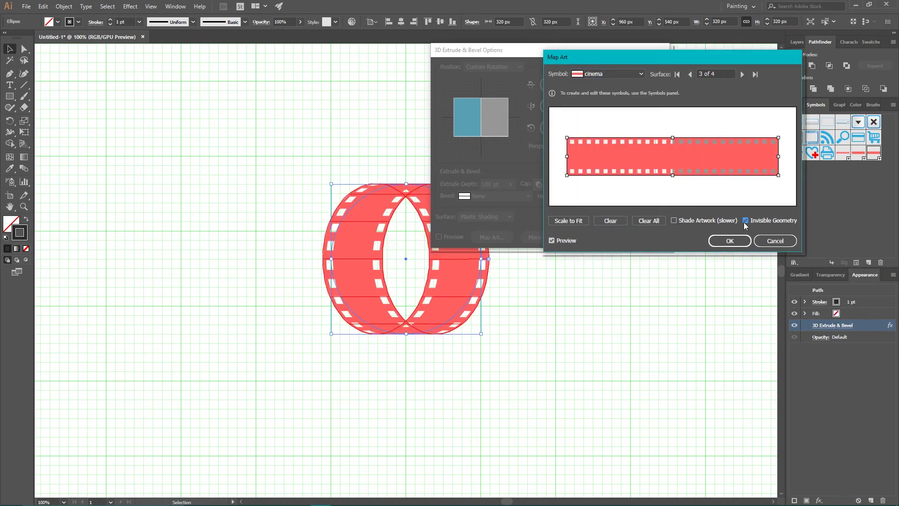
left_click(570, 225)
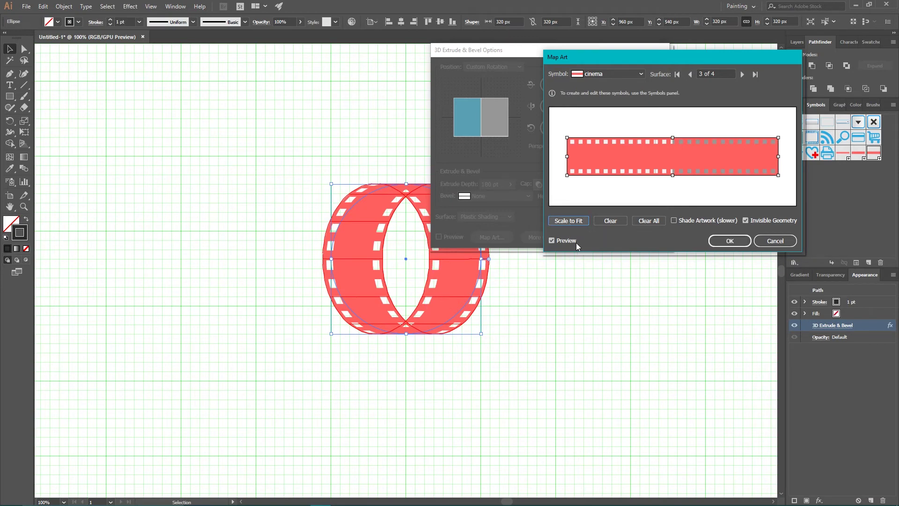
left_click(734, 242)
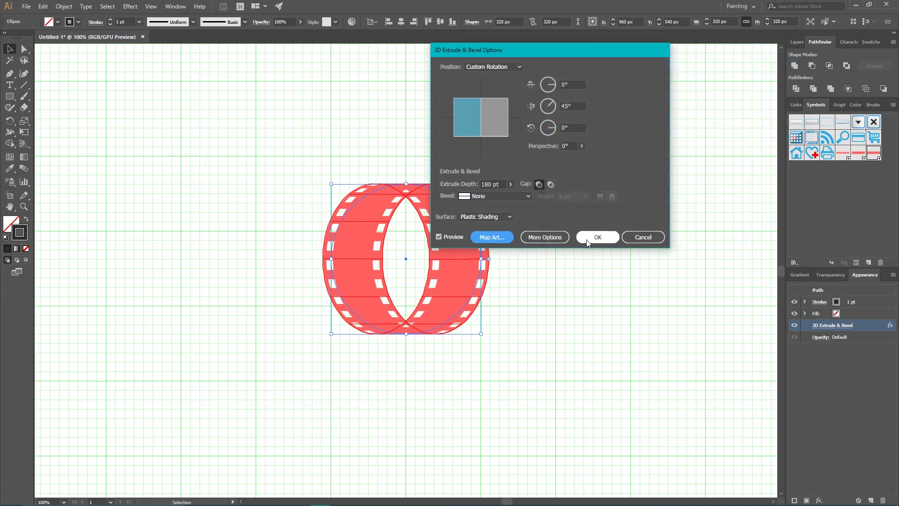
left_click(607, 239)
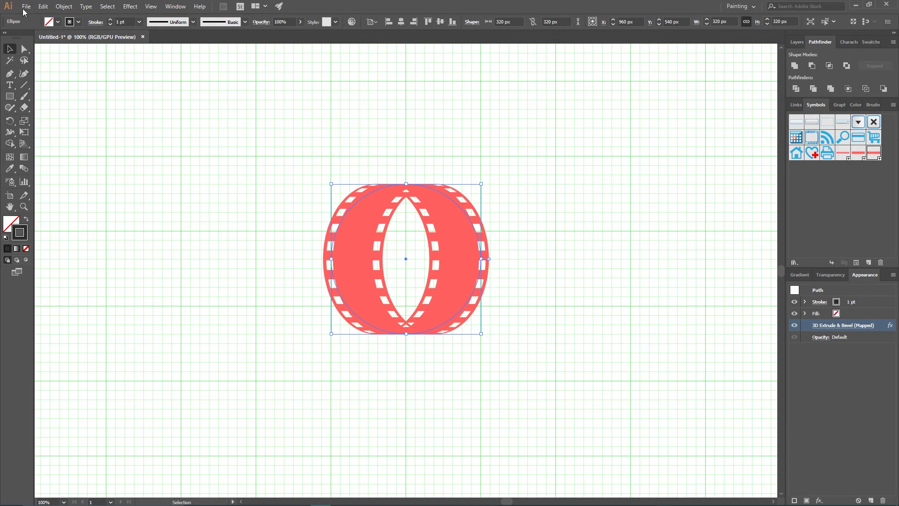
left_click(64, 6)
Step: Expand the 3D ring's appearance and ungroup the result twice
left_click(89, 116)
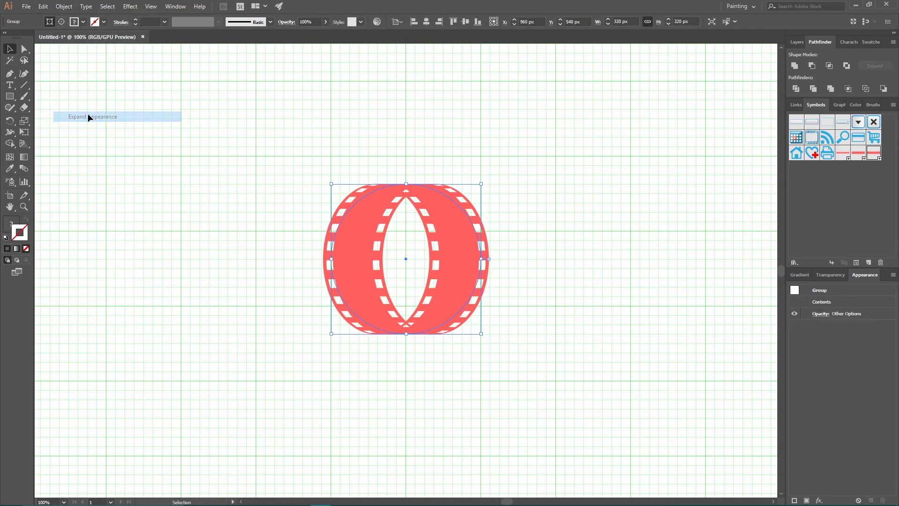
right_click(437, 200)
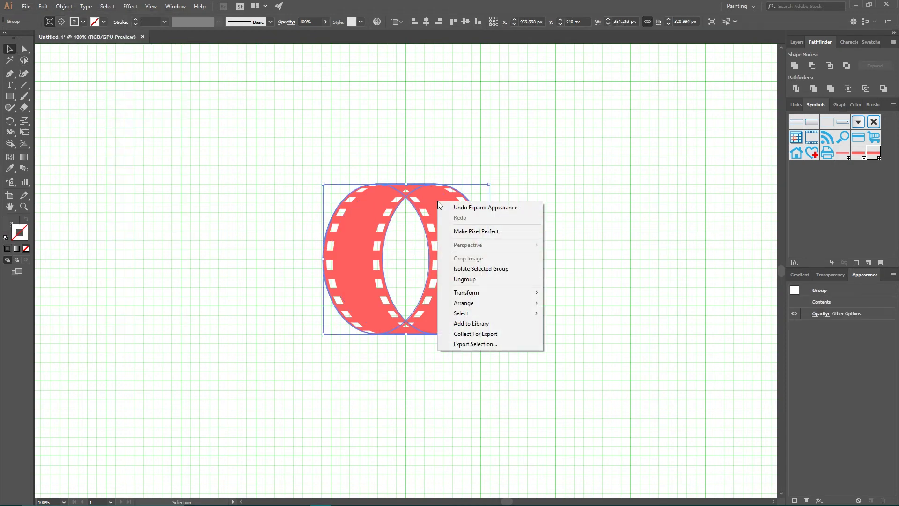
left_click(466, 279)
left_click(329, 226)
left_click(355, 235)
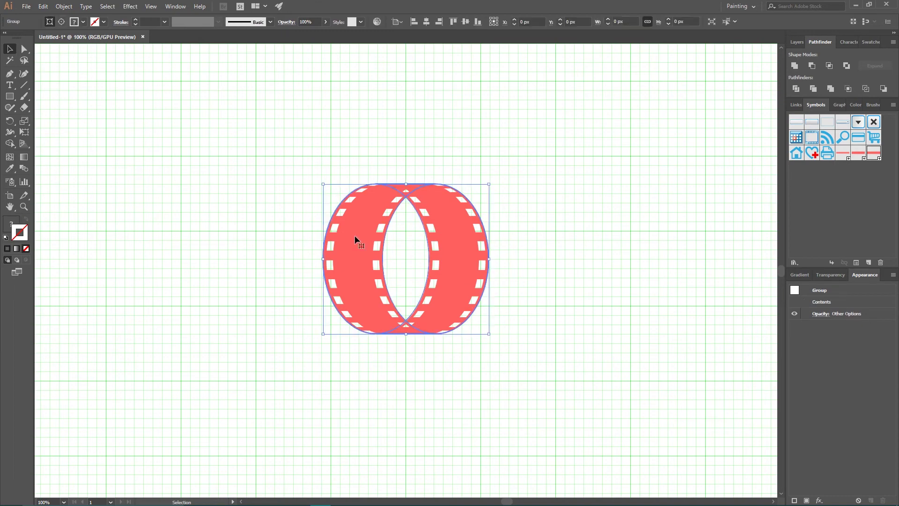
right_click(355, 236)
left_click(390, 313)
left_click(573, 210)
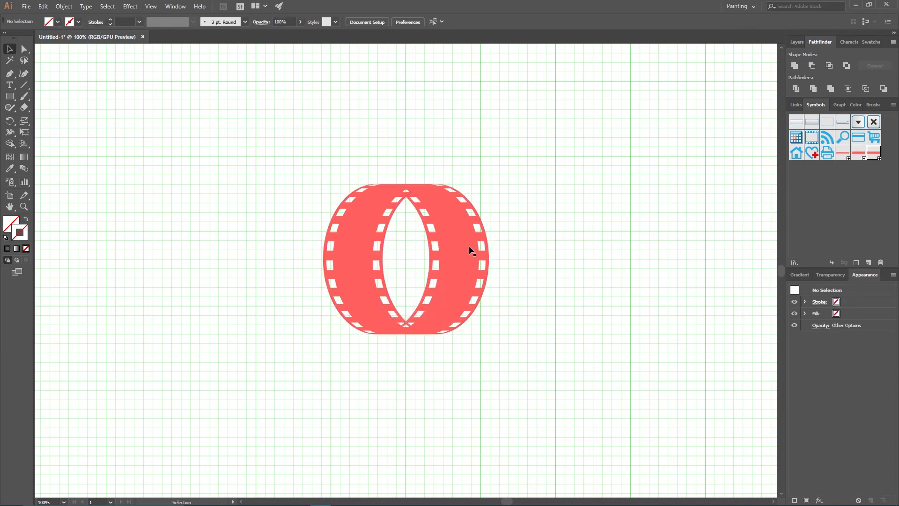
Step: Release the clipping masks on the ring's right half and the red clip group
right_click(470, 247)
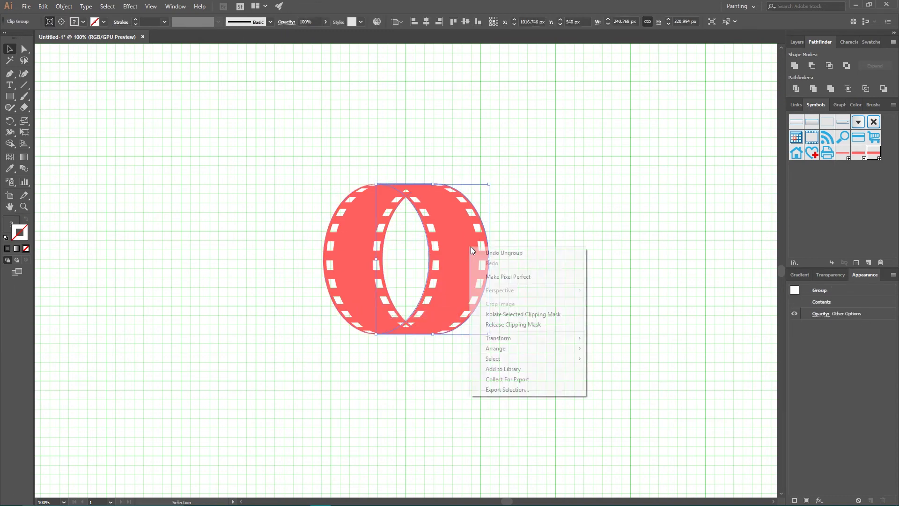
left_click(502, 324)
left_click(251, 241)
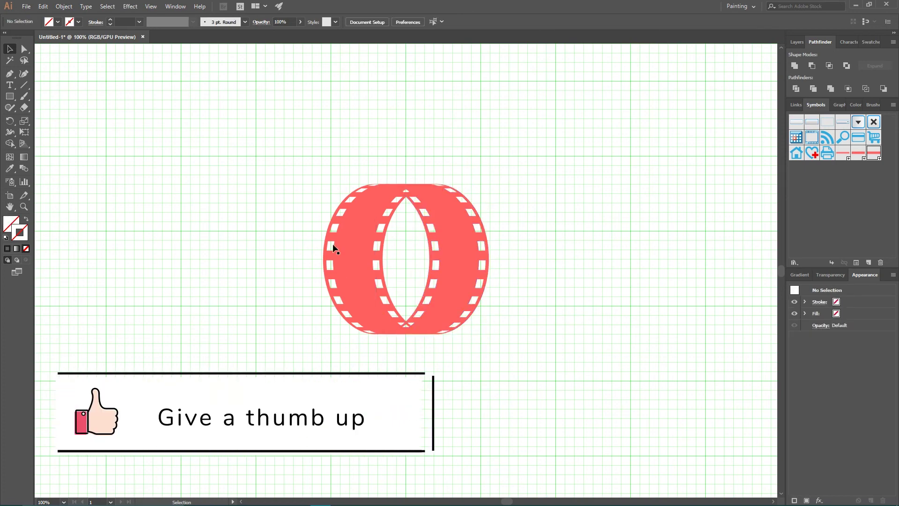
left_click(352, 234)
right_click(352, 234)
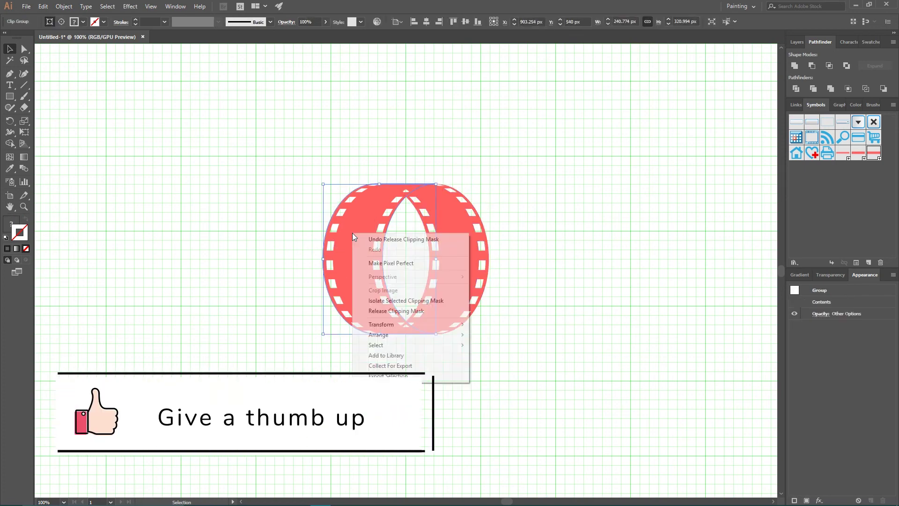
left_click(391, 312)
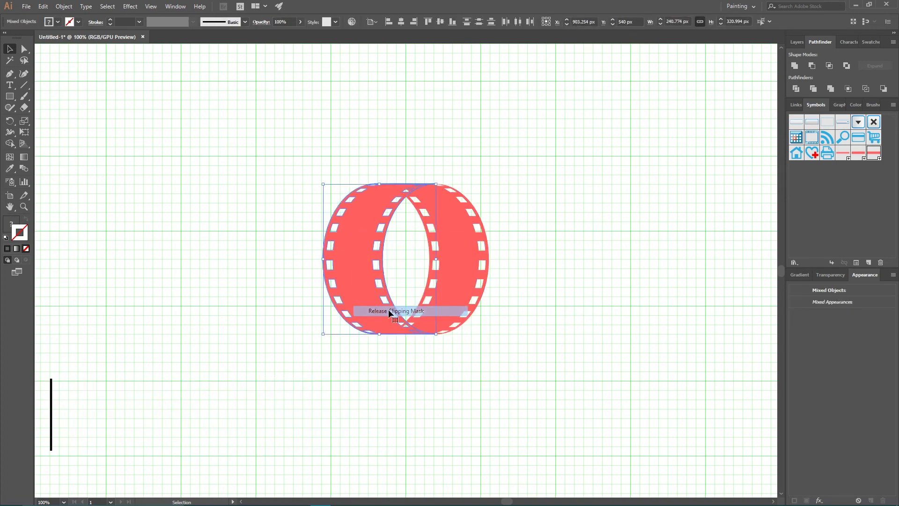
left_click(240, 223)
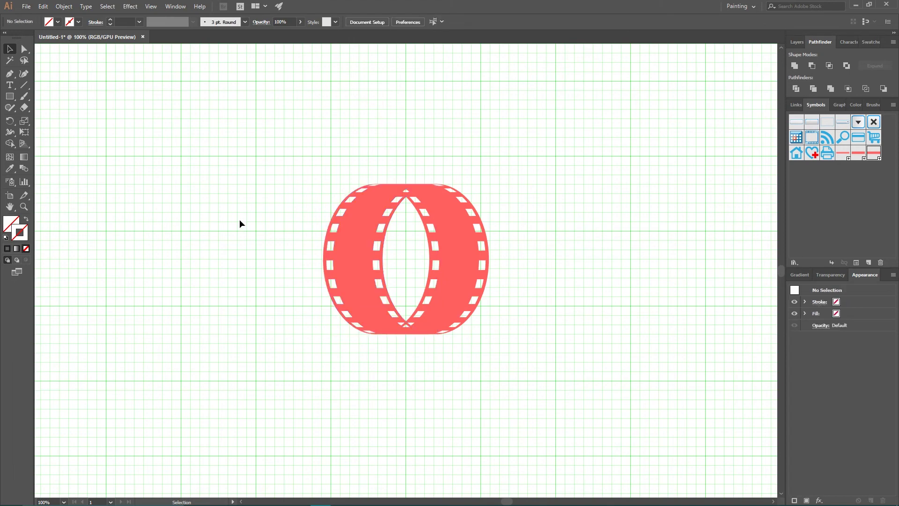
Step: Delete the extra white groups, leftover path and clipping layers from the Layers panel
left_click(797, 42)
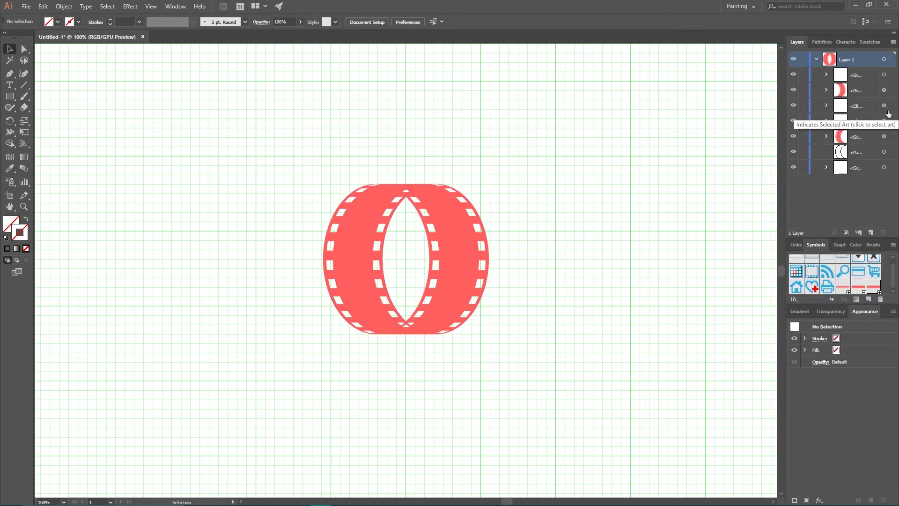
left_click(868, 74)
left_click(883, 233)
left_click(860, 139)
left_click(884, 237)
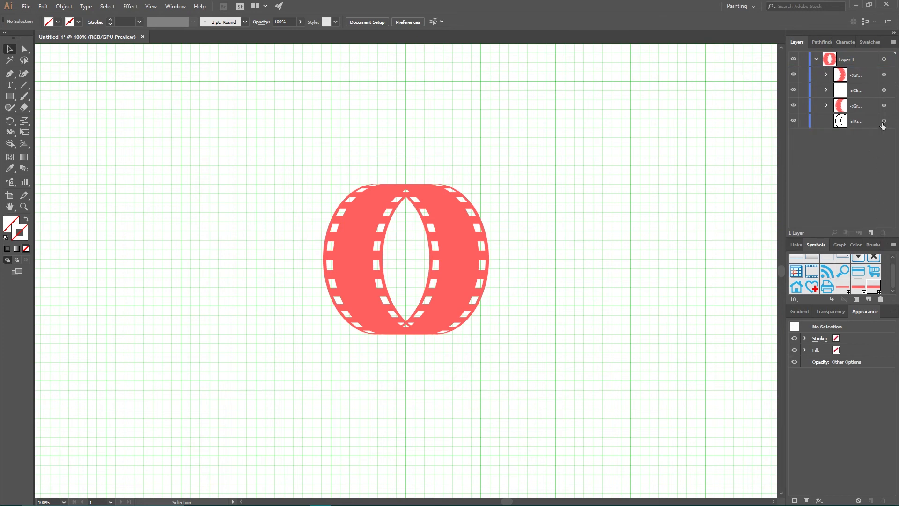
left_click(884, 122)
left_click(884, 90, "shift")
key("Delete")
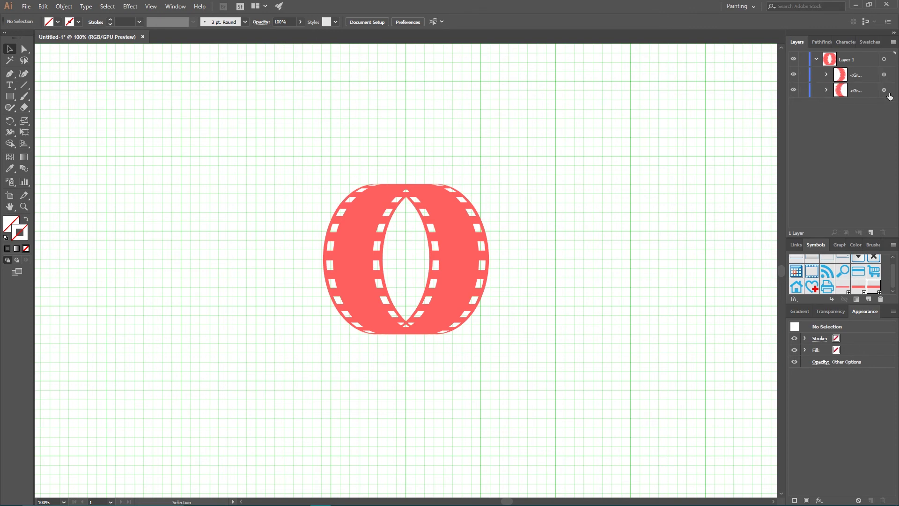
left_click(481, 223)
left_click(349, 224, "shift")
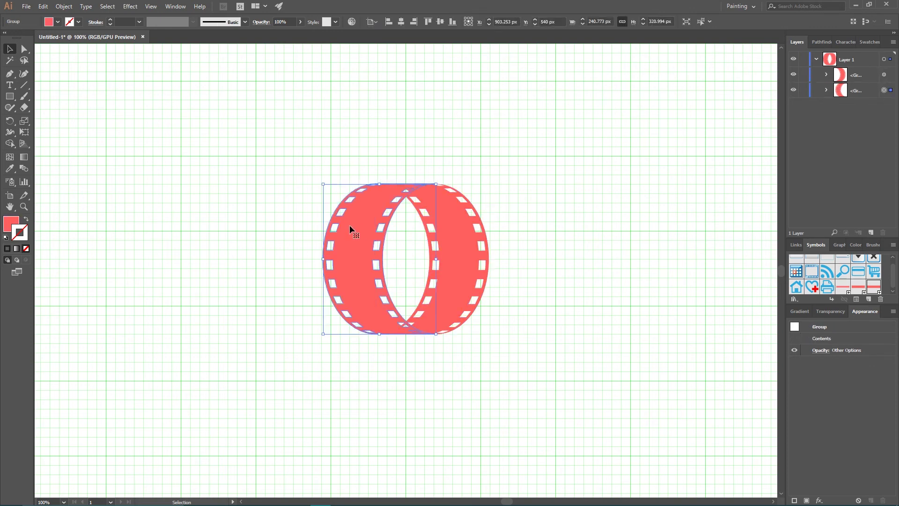
left_click(275, 185)
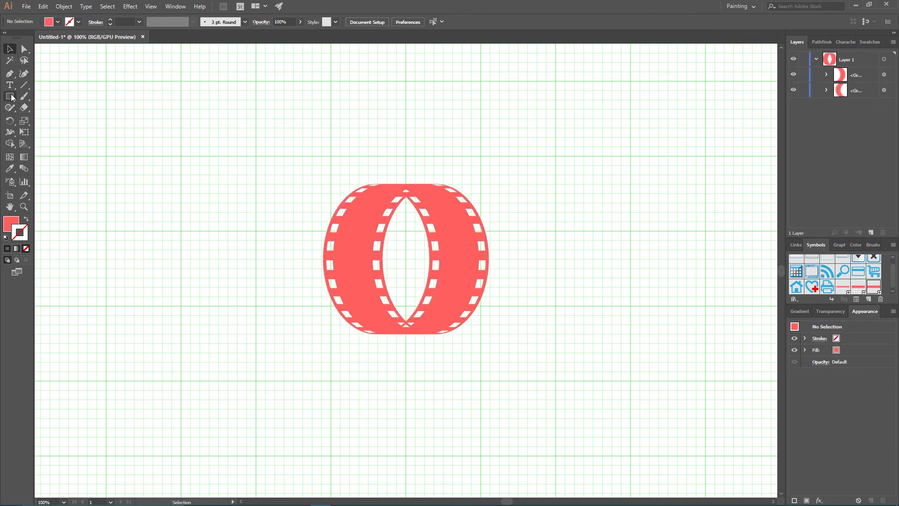
Step: Draw a long 560 by 120 px rectangle across the ring's right half
left_click_drag(9, 96, 60, 96)
left_click_drag(405, 231, 668, 286)
left_click(9, 49)
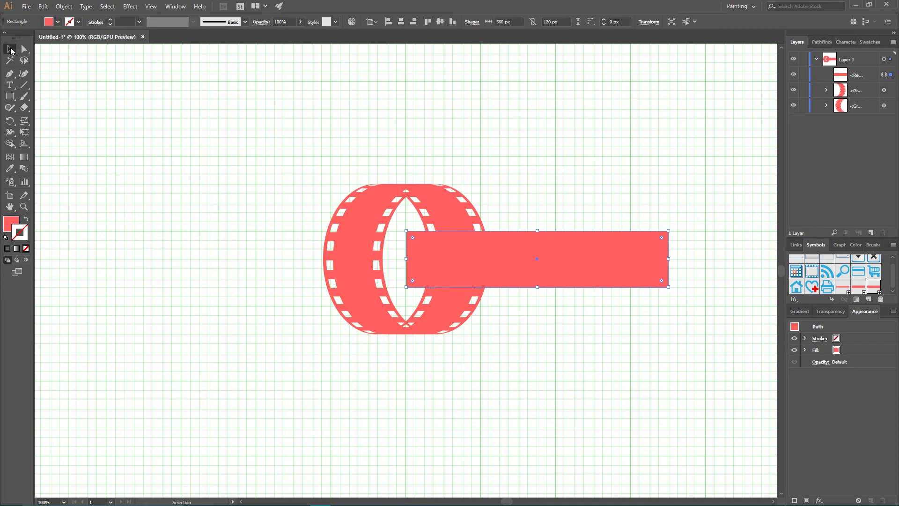
Step: Fill the rectangle with #282828, then swap fill and stroke to leave an outline
double_click(10, 225)
type("282828")
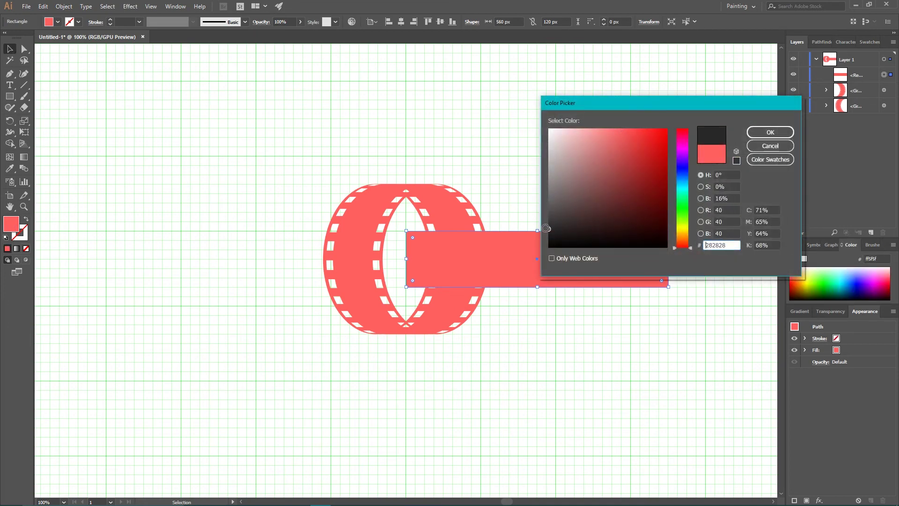
left_click(769, 131)
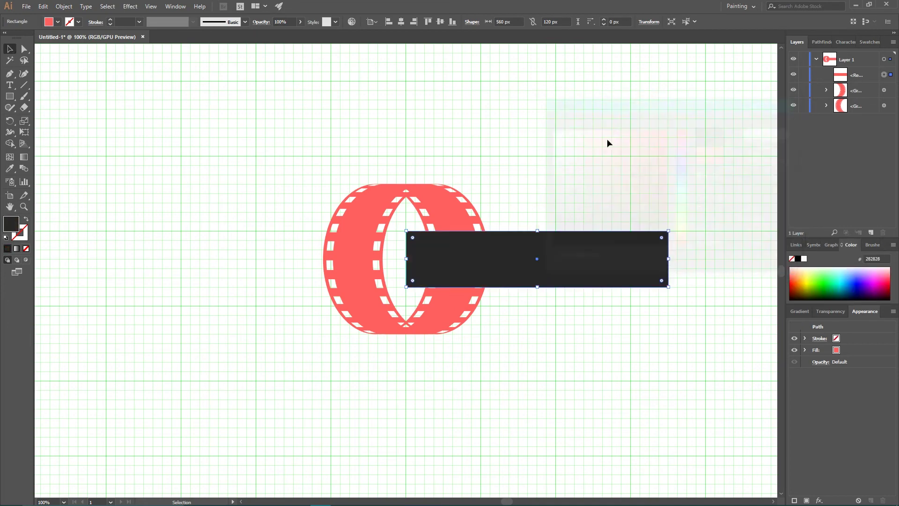
left_click(26, 219)
key("ctrl+plus")
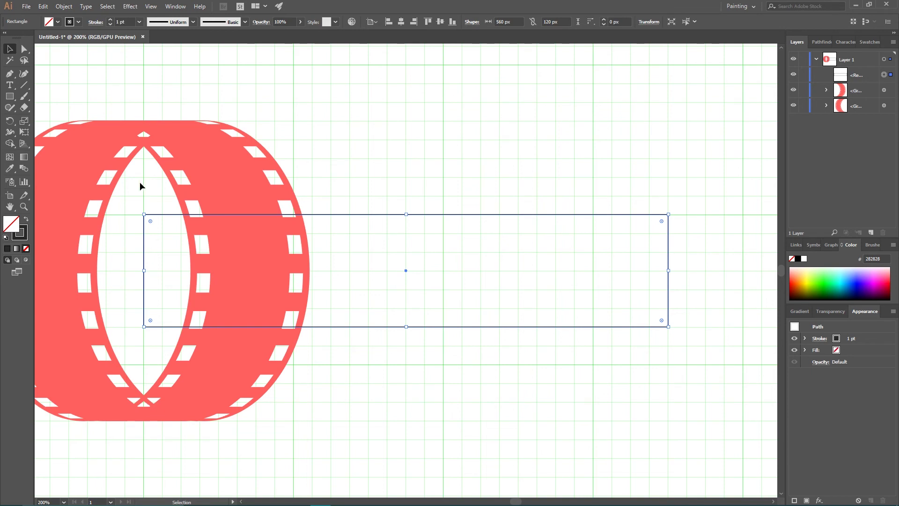
key("ctrl+shift+apostrophe")
Step: Stretch the rectangle to 149 px tall and nudge it up two steps
left_click_drag(406, 214, 404, 197)
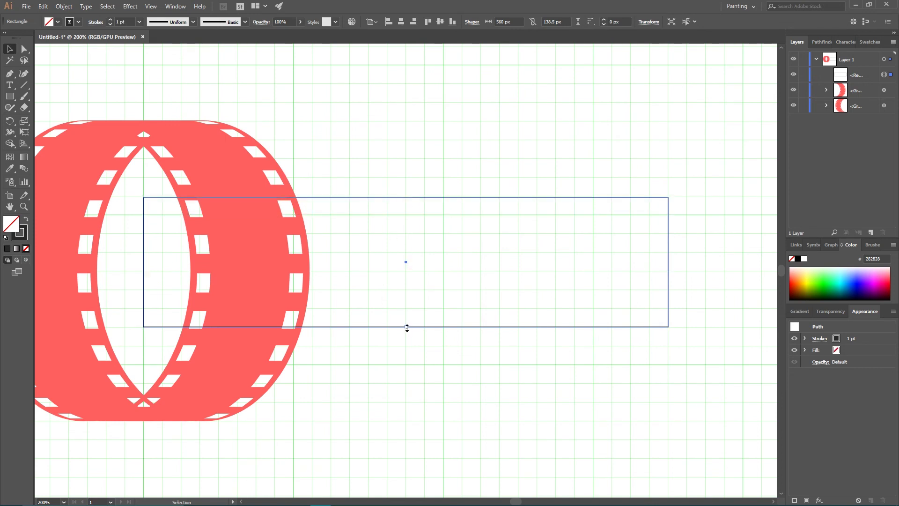
left_click_drag(407, 328, 405, 336)
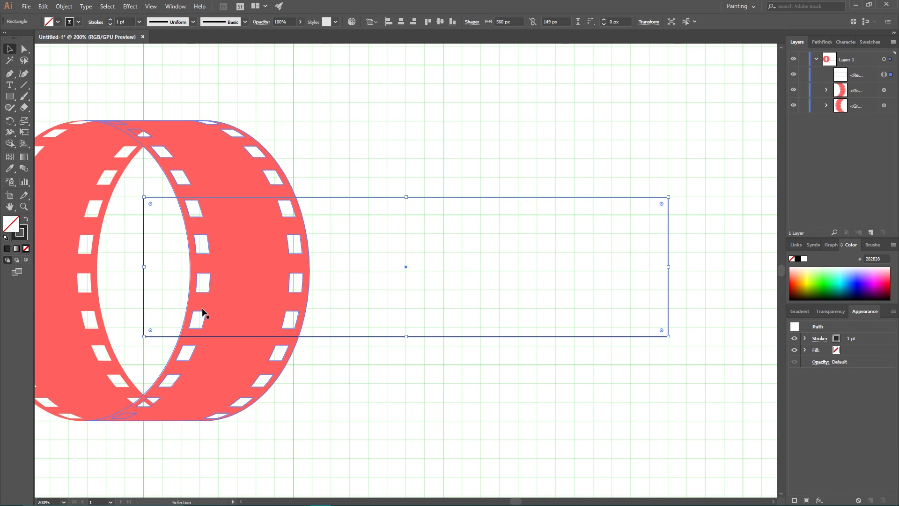
left_click_drag(195, 321, 403, 389)
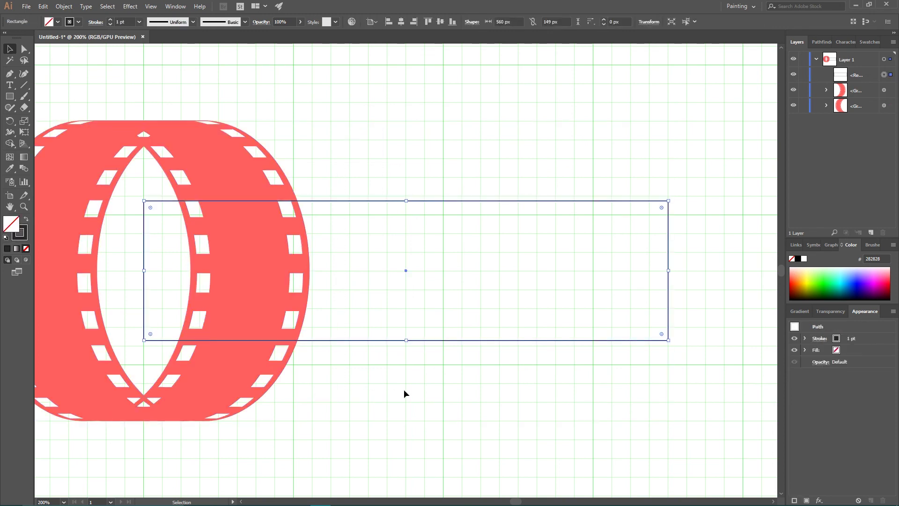
key("Up")
key("Up")
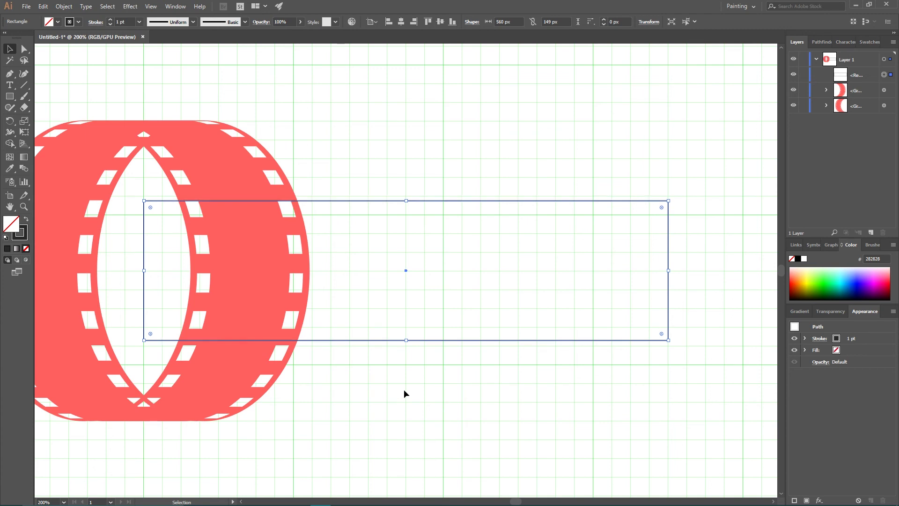
key("Up")
key("Up")
key("Up")
key("Up")
key("Up")
key("Up")
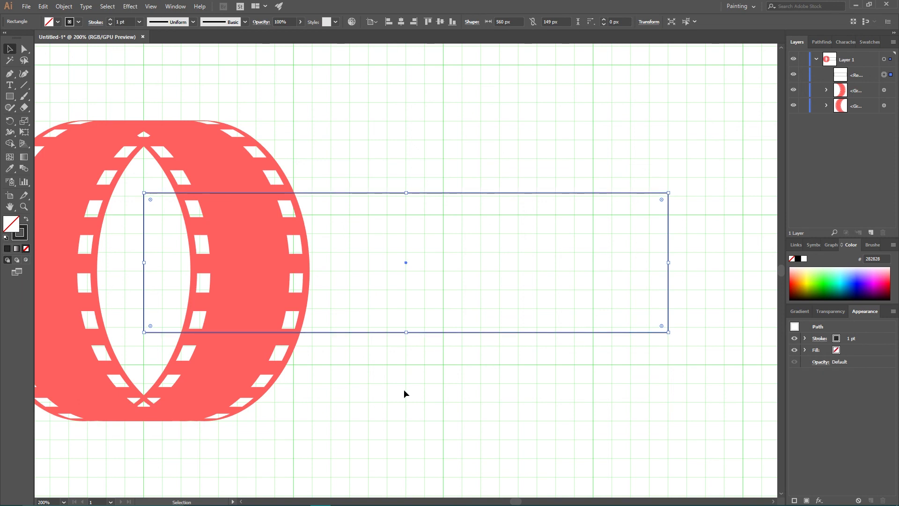
left_click(510, 127)
Step: Merge the rectangle with the ring's right half via Shape Builder, then delete the rectangle
left_click_drag(386, 116, 374, 196)
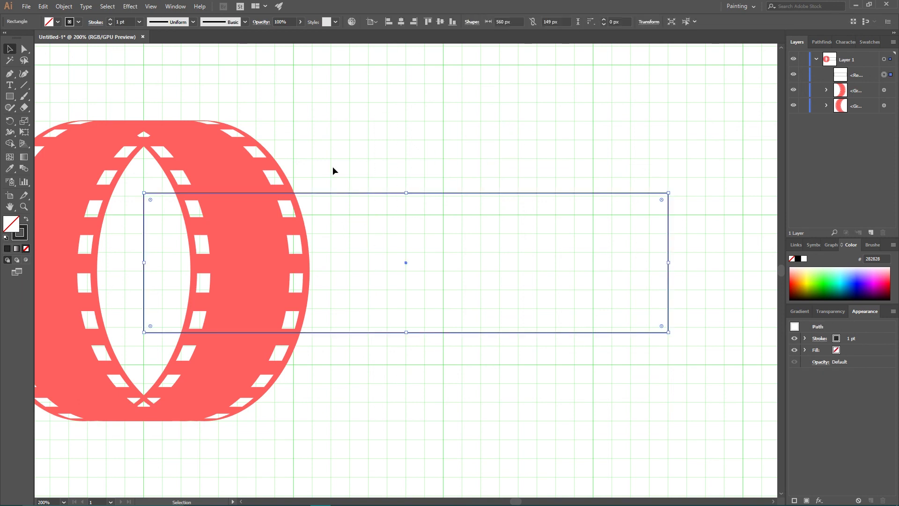
left_click(202, 160, "shift")
left_click(10, 143)
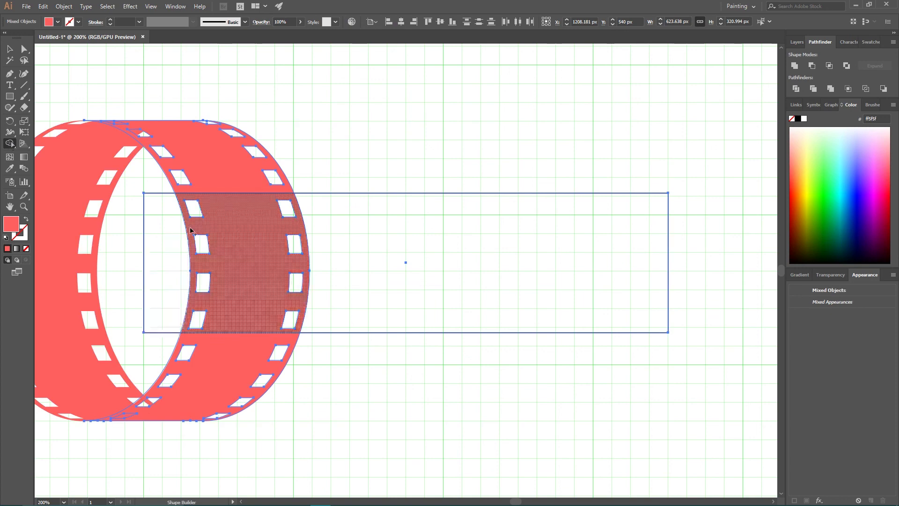
mouse_move(165, 211)
left_mouse_down()
mouse_move(211, 248)
mouse_move(199, 329)
mouse_move(278, 204)
mouse_move(306, 301)
mouse_move(291, 318)
mouse_move(295, 266)
mouse_move(354, 277)
mouse_move(375, 259)
left_mouse_up()
left_click(9, 49)
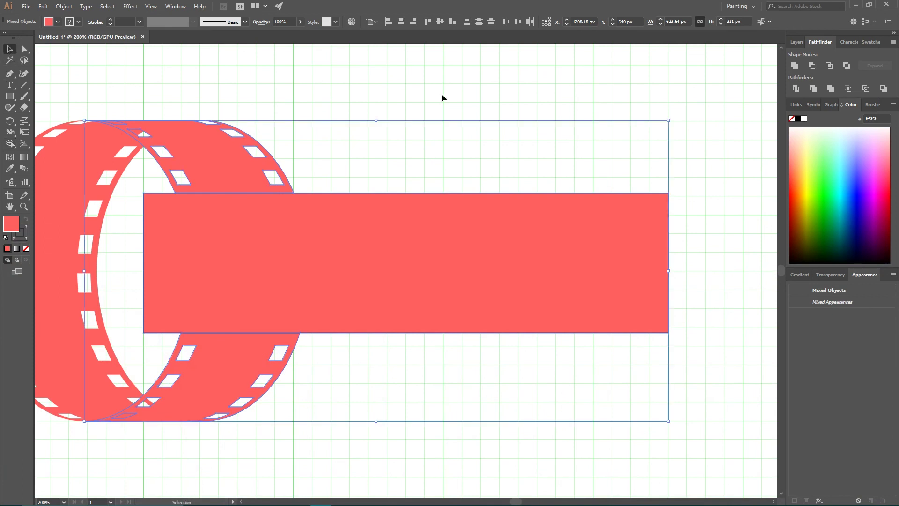
left_click_drag(473, 101, 457, 358)
key("Delete")
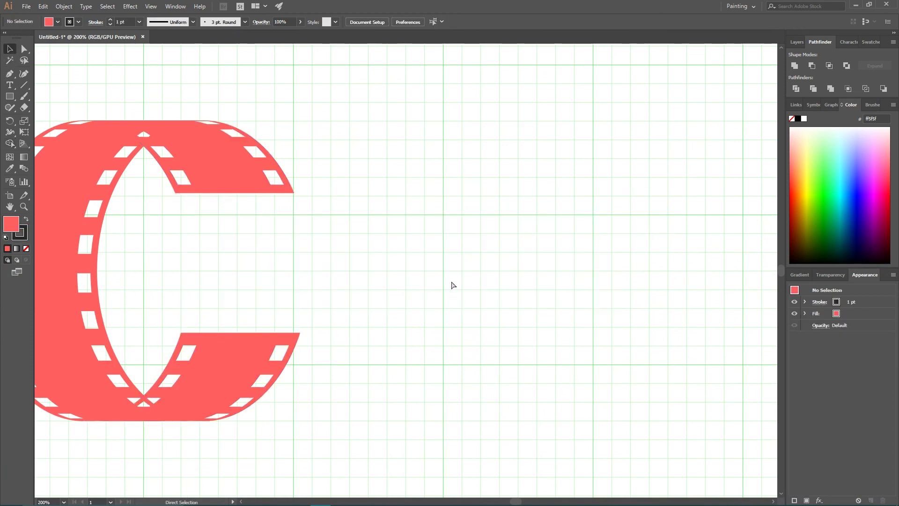
key("ctrl+1")
Step: Fill the C's outer film strips with a pale cream off-white
left_click(311, 222)
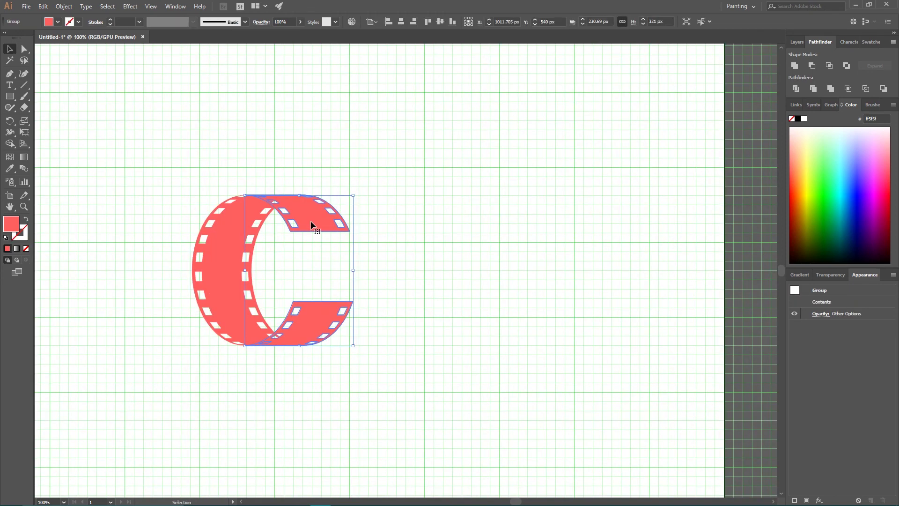
double_click(10, 228)
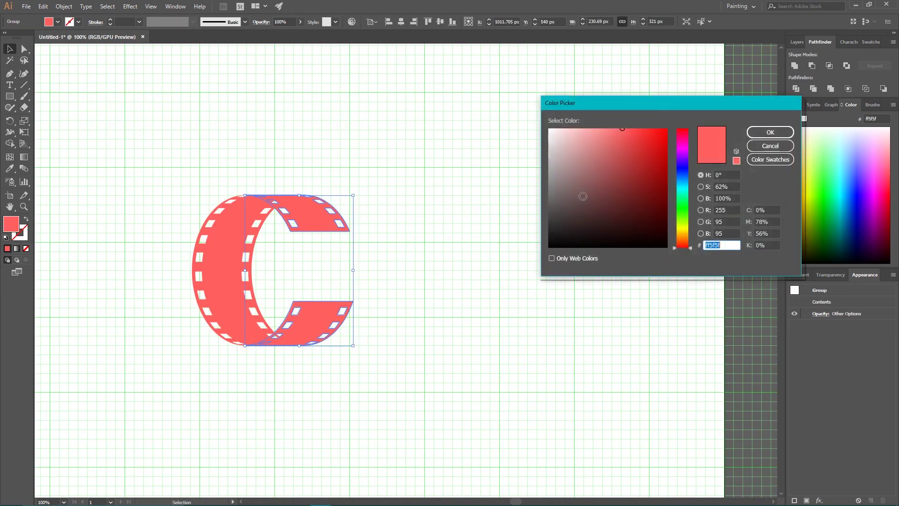
left_click_drag(587, 145, 553, 128)
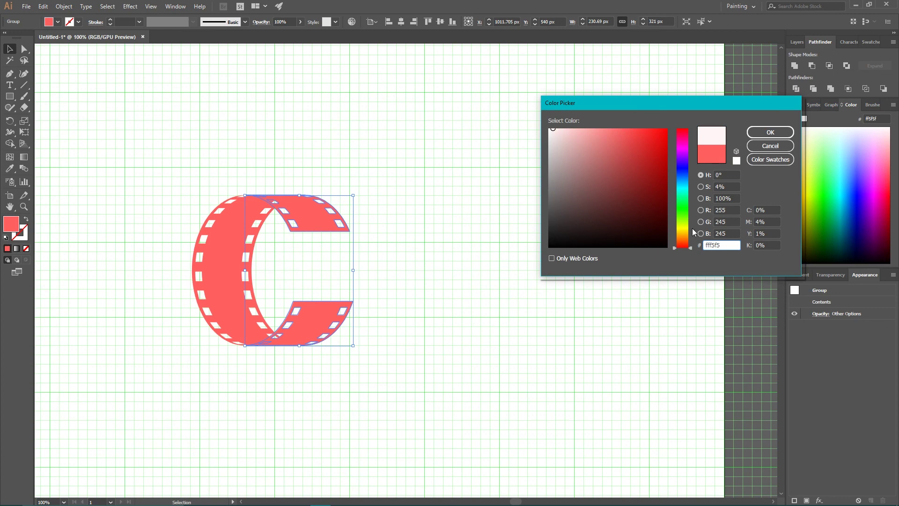
left_click_drag(691, 248, 688, 233)
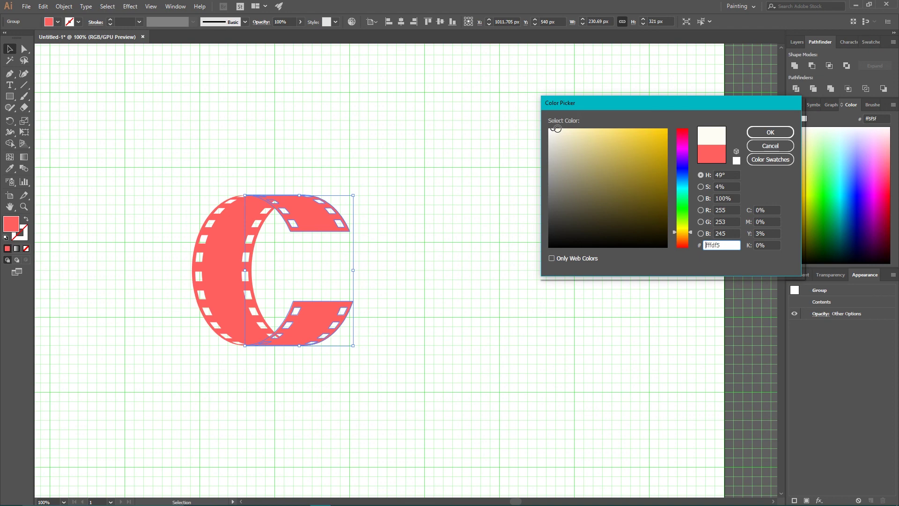
left_click(771, 133)
Step: Fill the inner red strip with near-black #1c1c1c
left_click(236, 268)
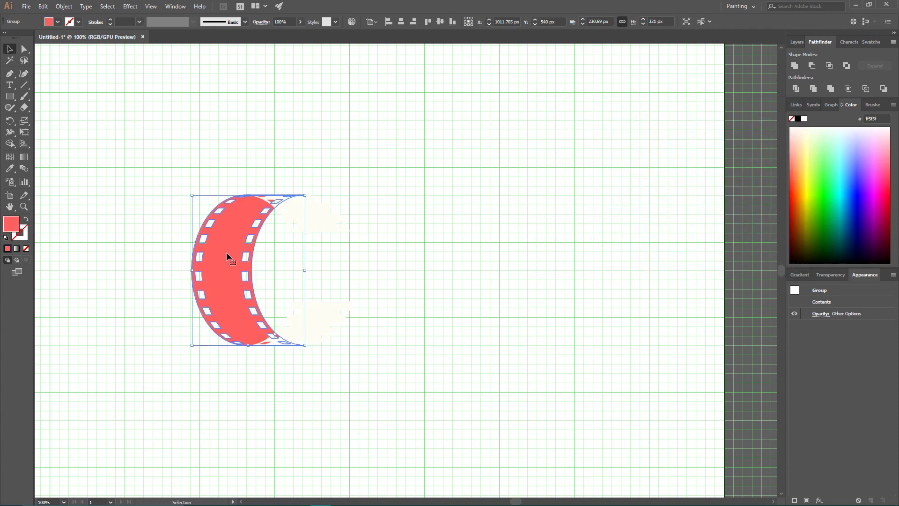
double_click(11, 223)
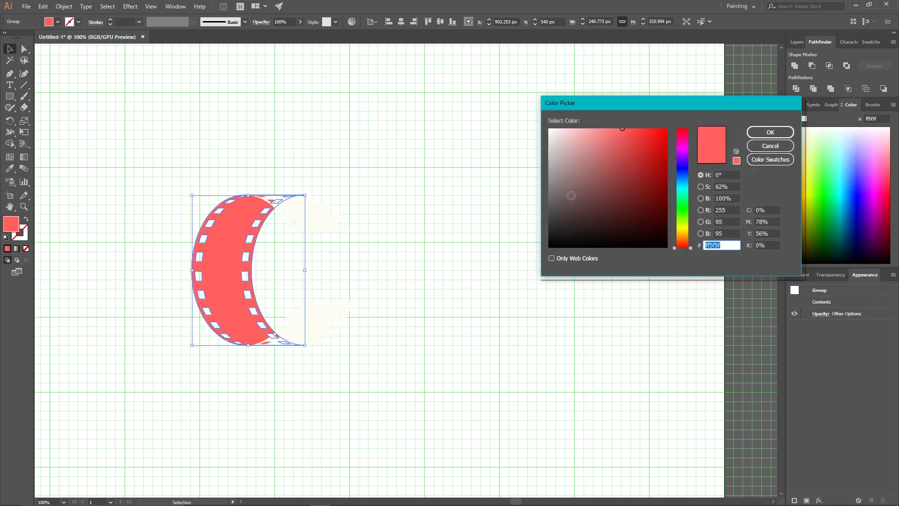
left_click_drag(572, 196, 544, 235)
left_click(770, 132)
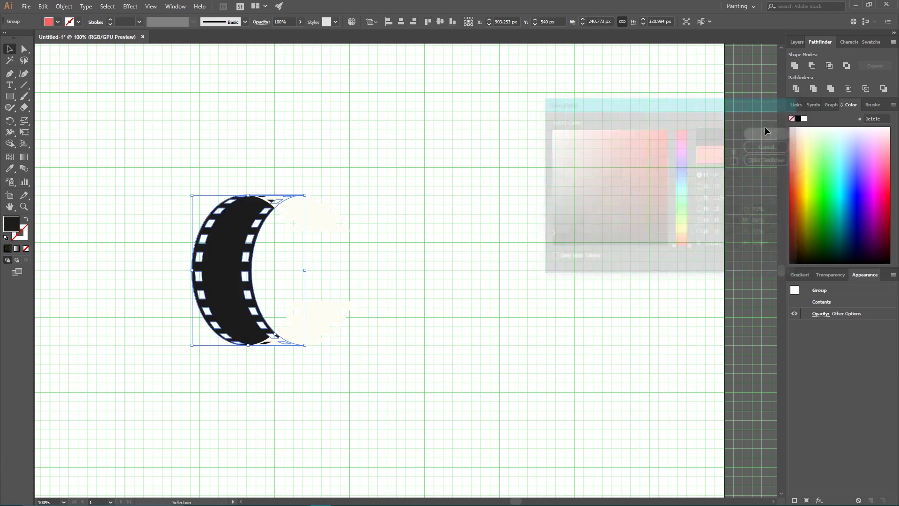
left_click(112, 85)
left_click(8, 99)
Step: Draw a 678 px circle, send it behind the C, and fill it orange #ff5a32
left_click_drag(8, 98, 45, 120)
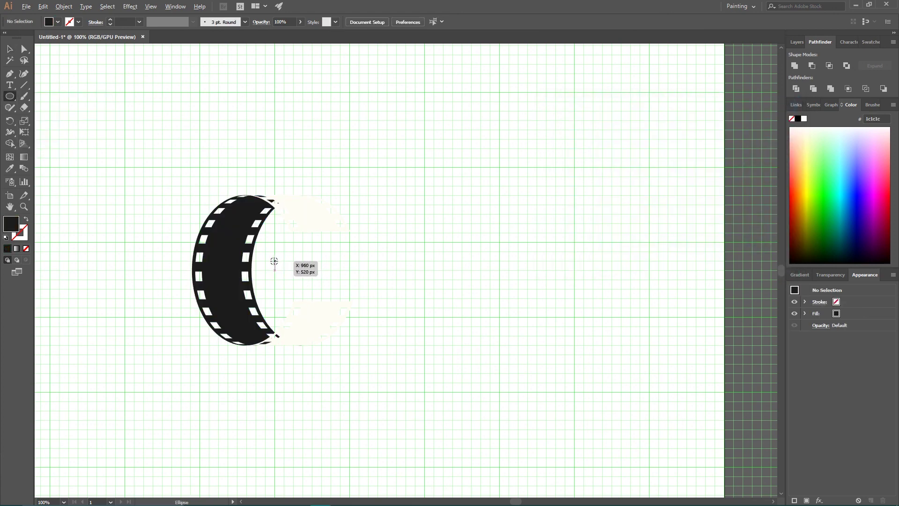
left_click_drag(273, 259, 348, 411)
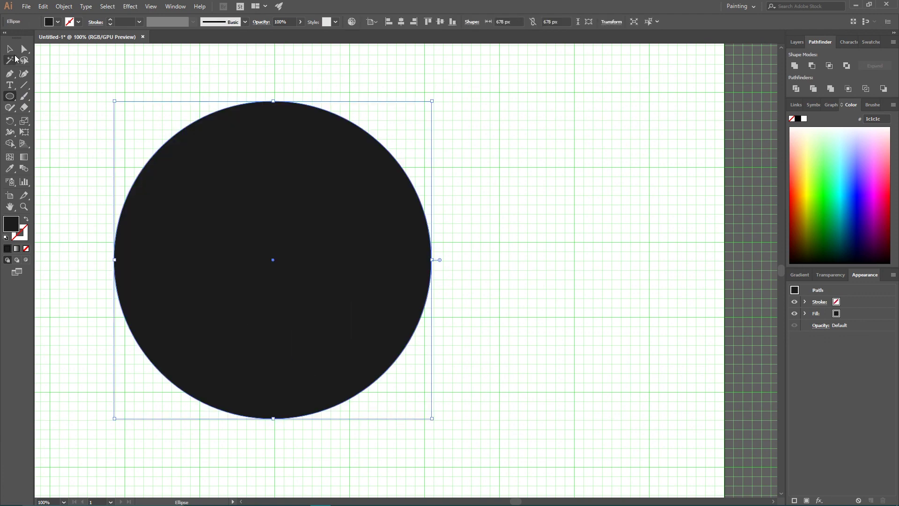
key("v")
key("ctrl")
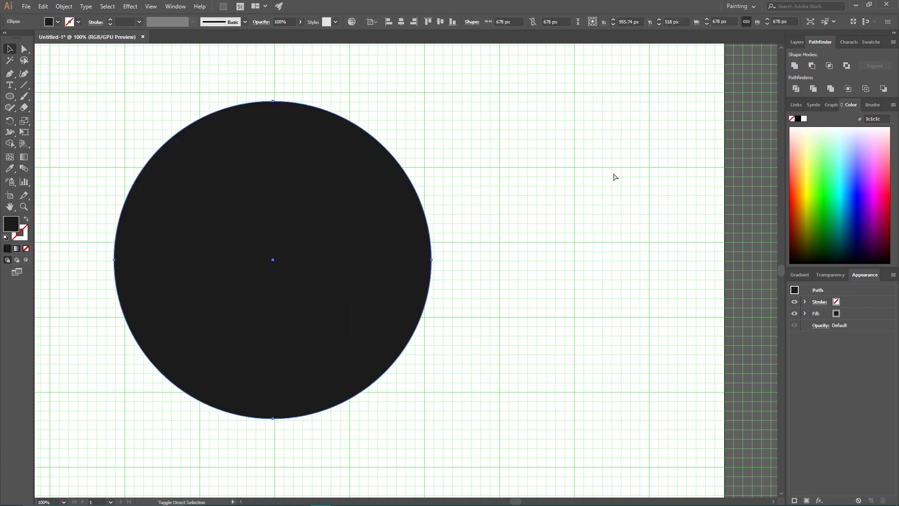
key("ctrl+shift+bracketleft")
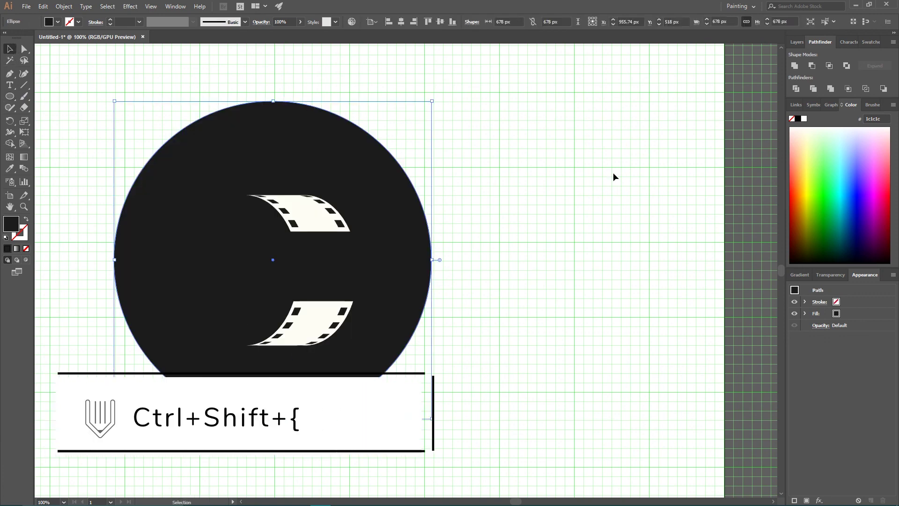
left_click(797, 169)
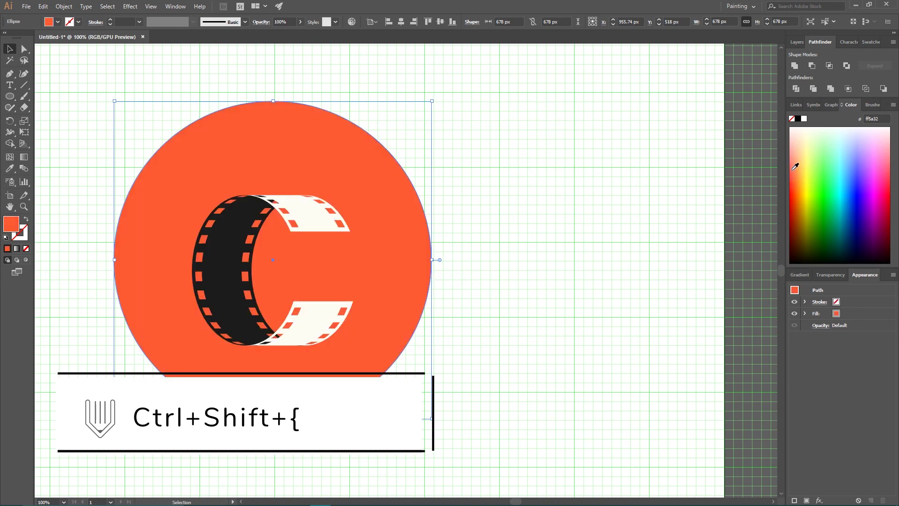